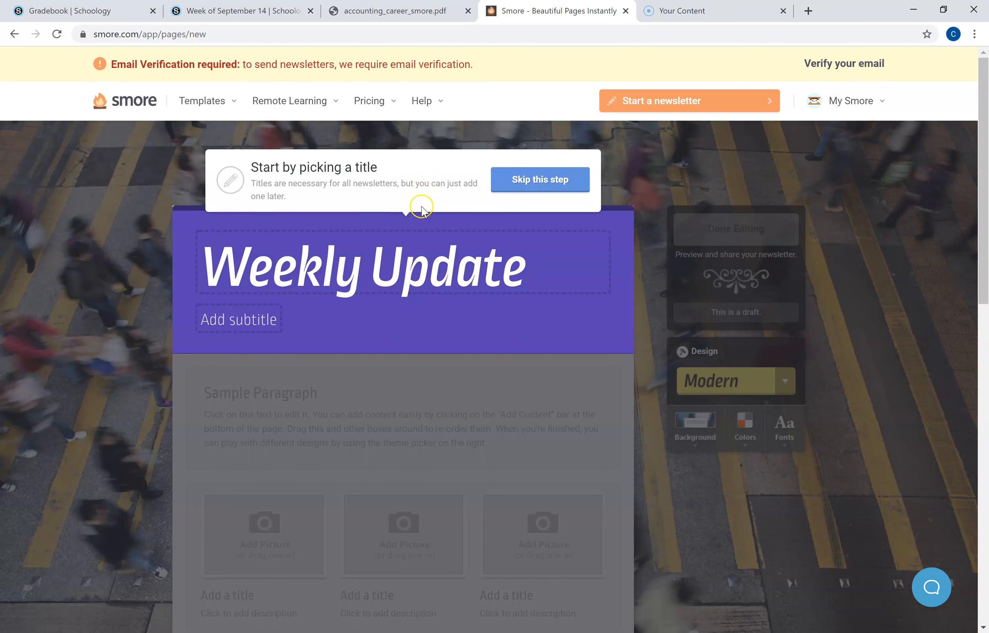
Step: Skip the title-picking prompt and apply the Handwritten design to the newsletter
{"action": "left_click", "coordinate": [541, 182]}
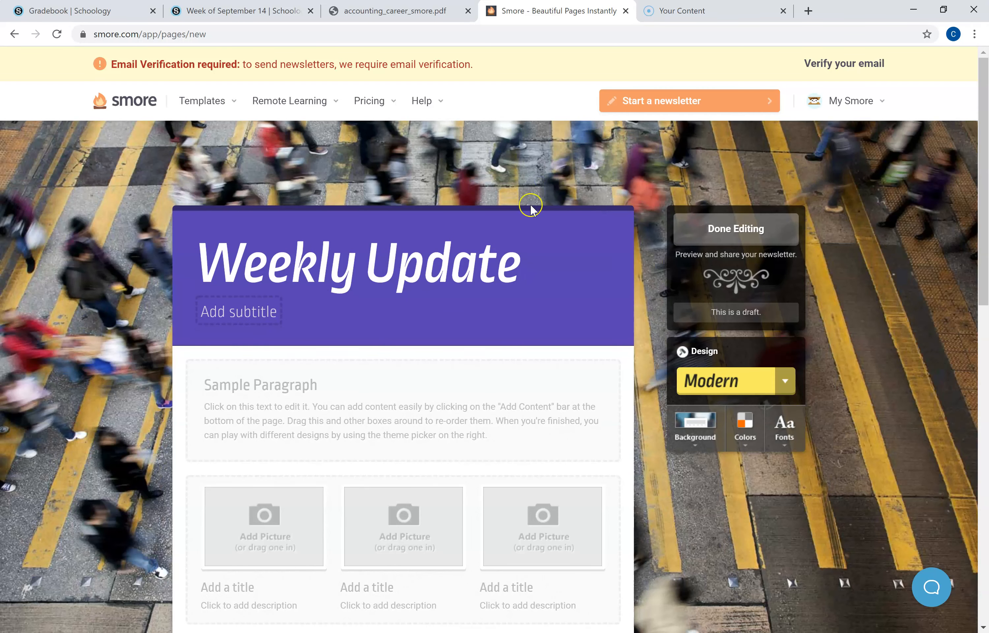
{"action": "left_click", "coordinate": [783, 385]}
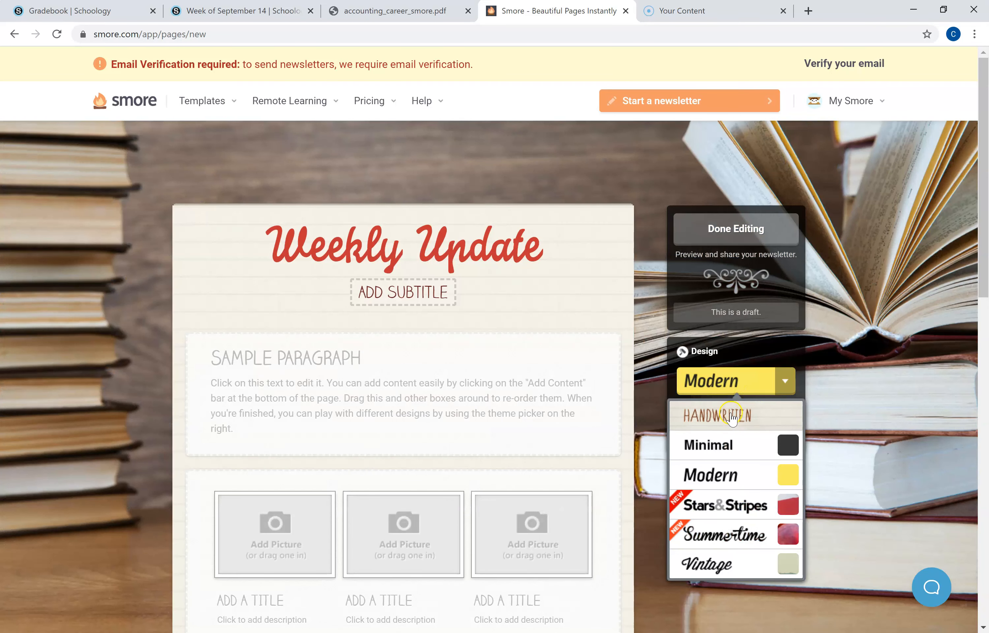
{"action": "left_click", "coordinate": [733, 414]}
Step: Choose the Confetti font and the bright pink color for the newsletter design
{"action": "left_click", "coordinate": [689, 430]}
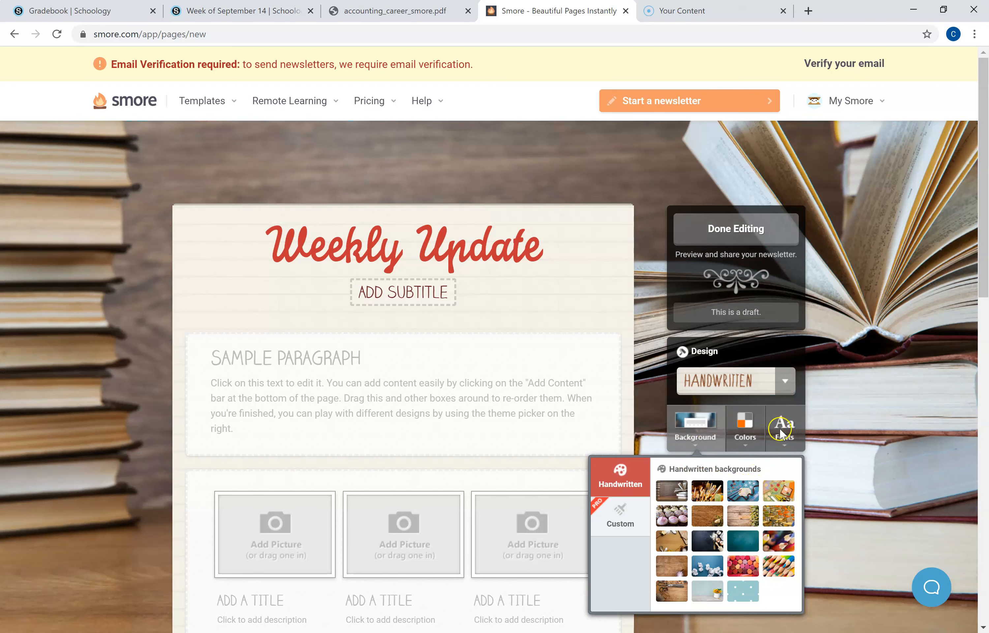
{"action": "left_click", "coordinate": [785, 436]}
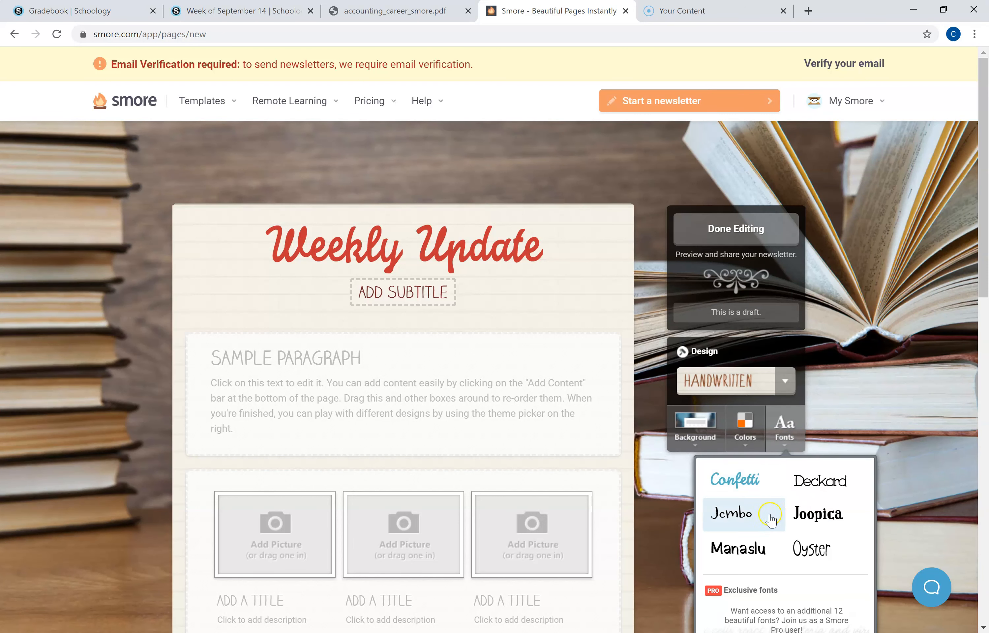
{"action": "left_click", "coordinate": [727, 482]}
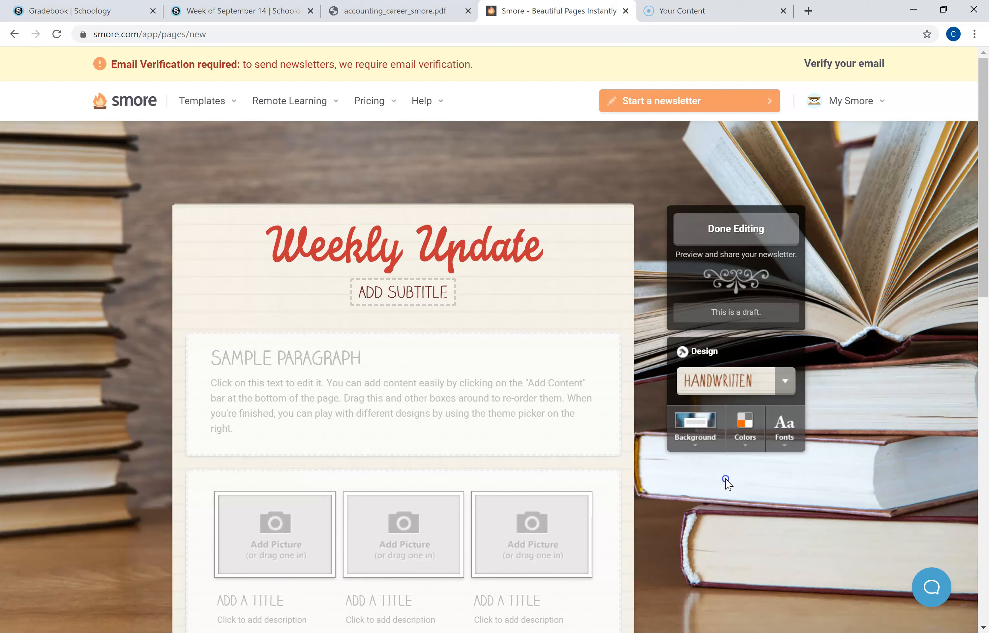
{"action": "left_click", "coordinate": [736, 433]}
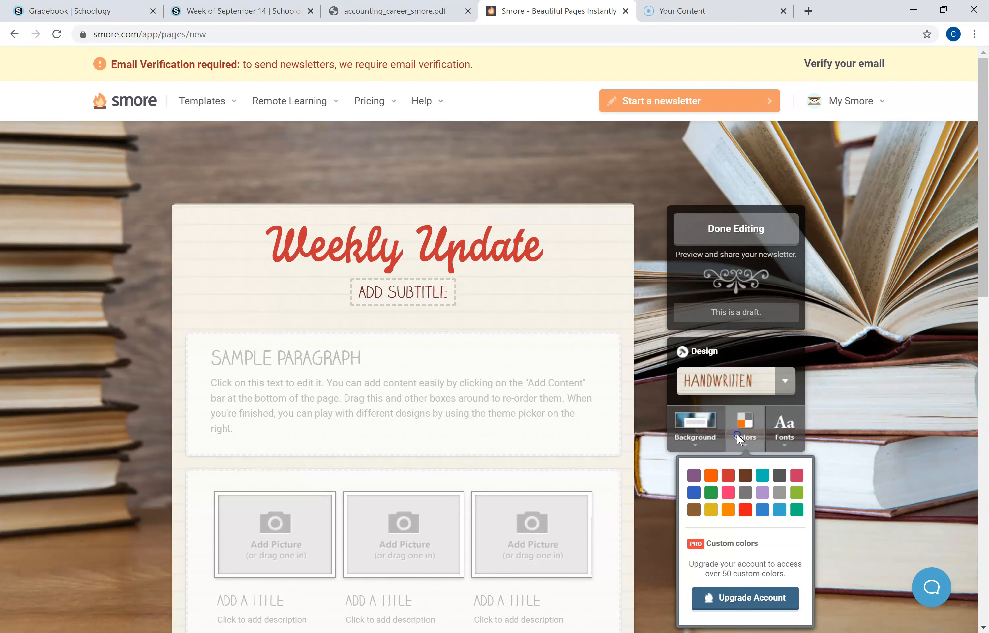
{"action": "left_click", "coordinate": [726, 494]}
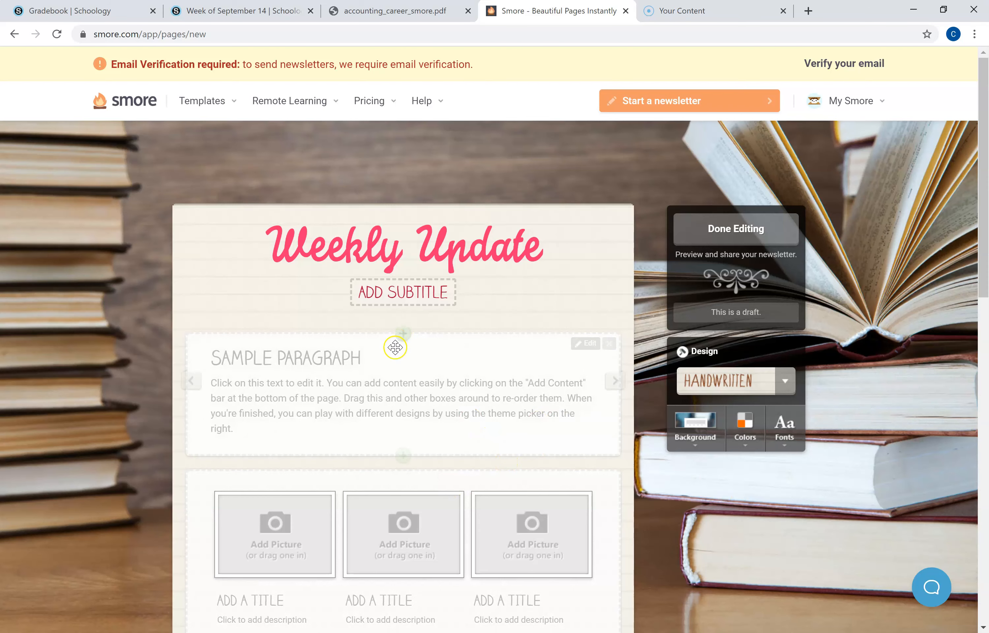
Step: Dismiss the S'more Updates pop-up
{"action": "scroll", "coordinate": [397, 347], "scroll_direction": "down", "scroll_amount": 2}
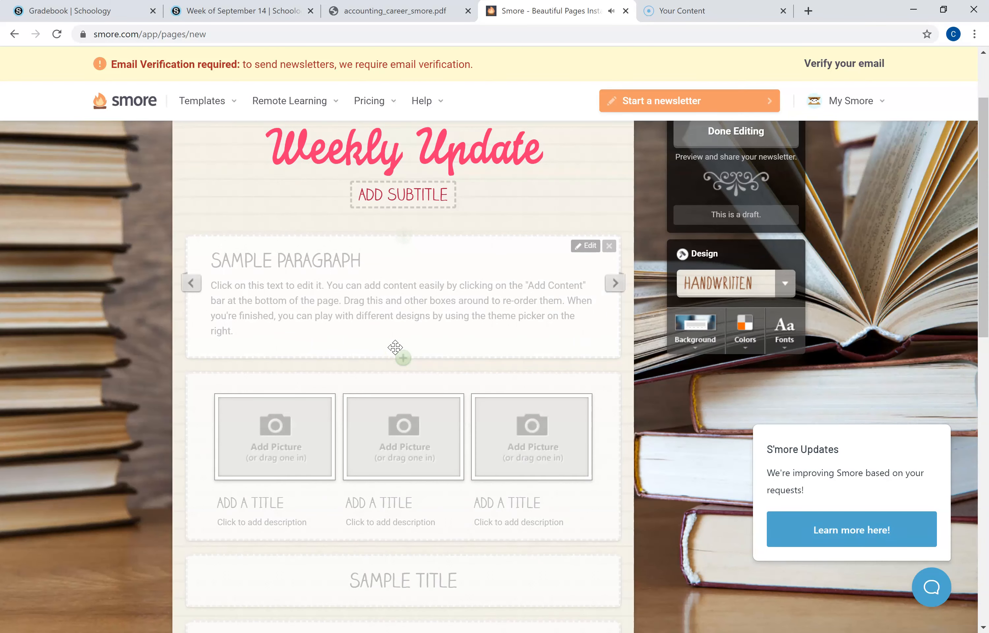
{"action": "scroll", "coordinate": [397, 348], "scroll_direction": "up", "scroll_amount": 1}
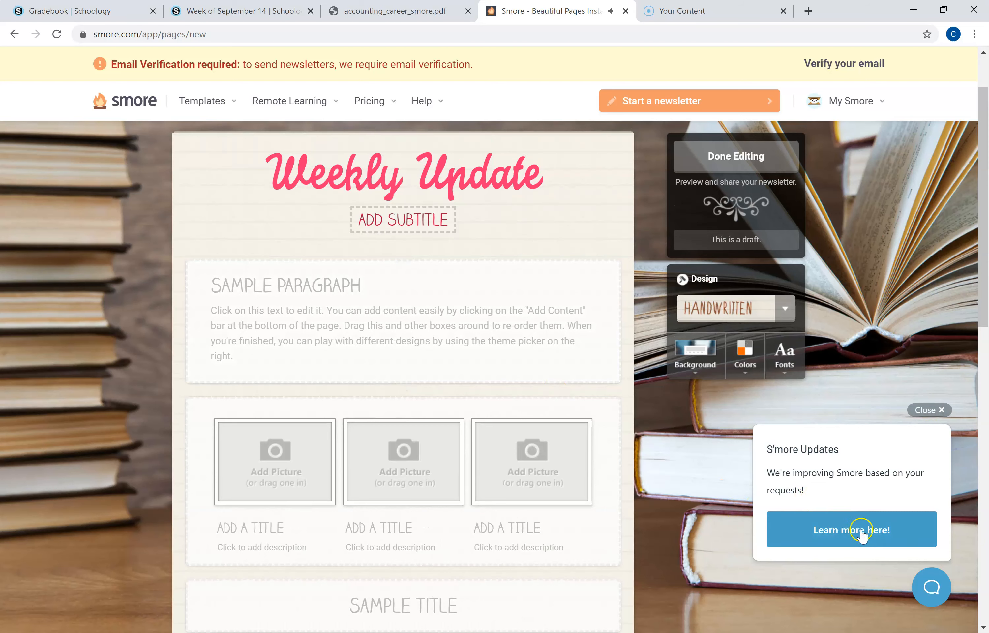
{"action": "left_click", "coordinate": [930, 421]}
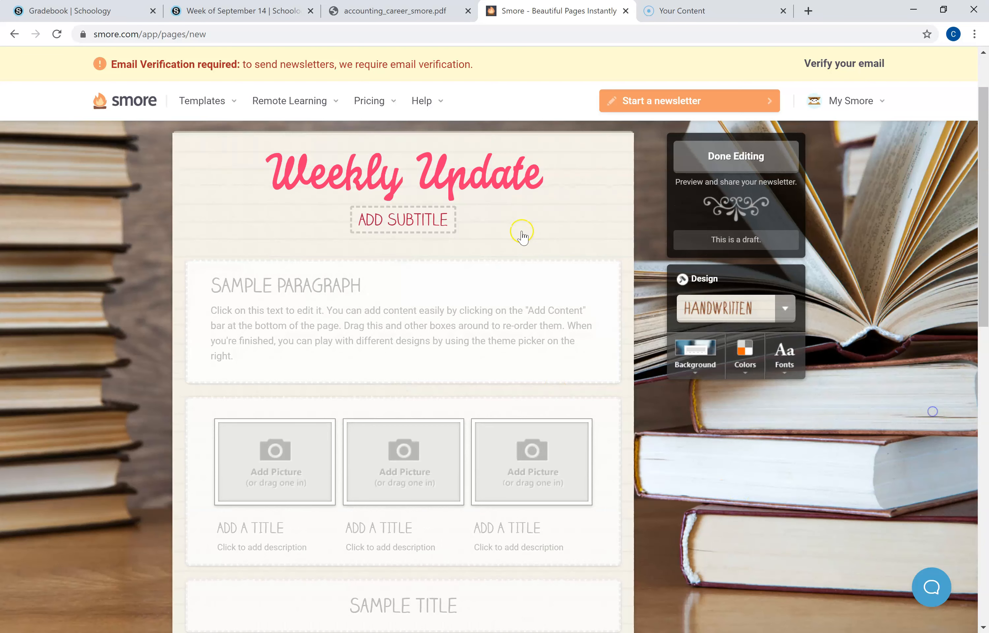
Step: Change the newsletter title to Auditor and enter the teacher's title and surname as the subtitle
{"action": "left_click", "coordinate": [472, 184]}
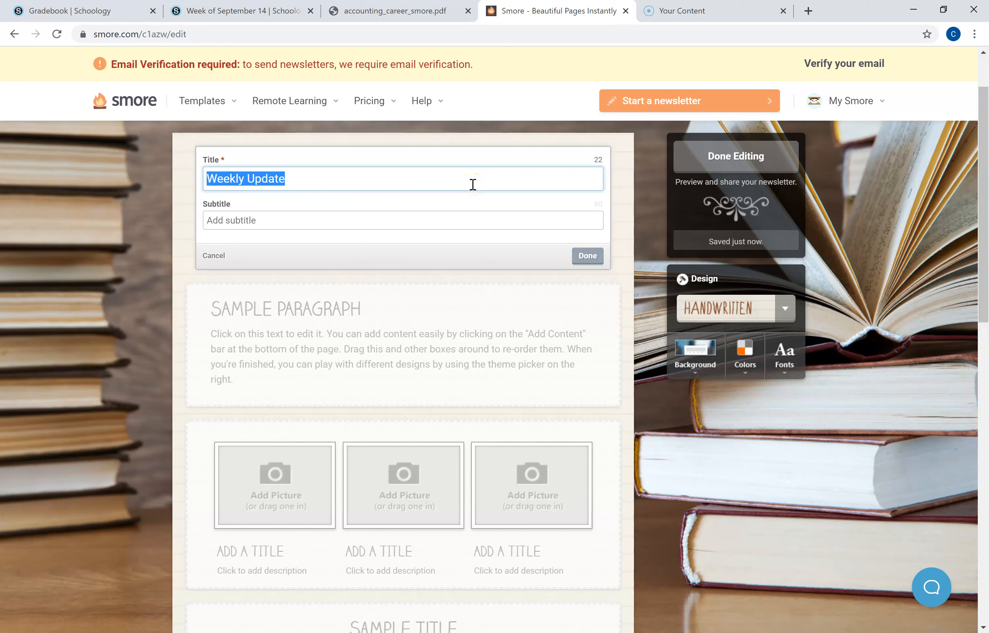
{"action": "type", "text": "Auditor"}
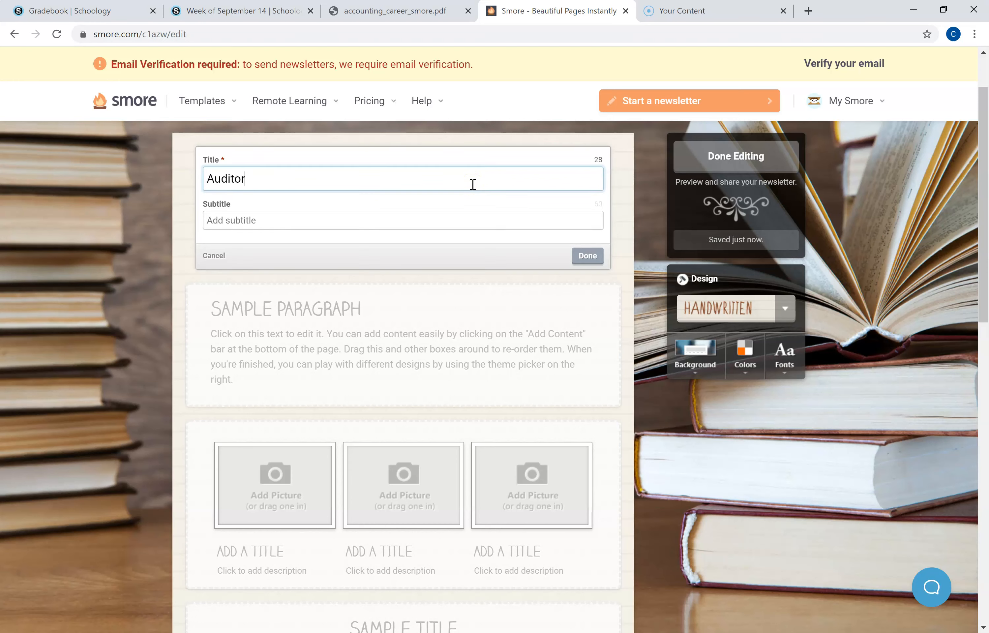
{"action": "left_click", "coordinate": [350, 223]}
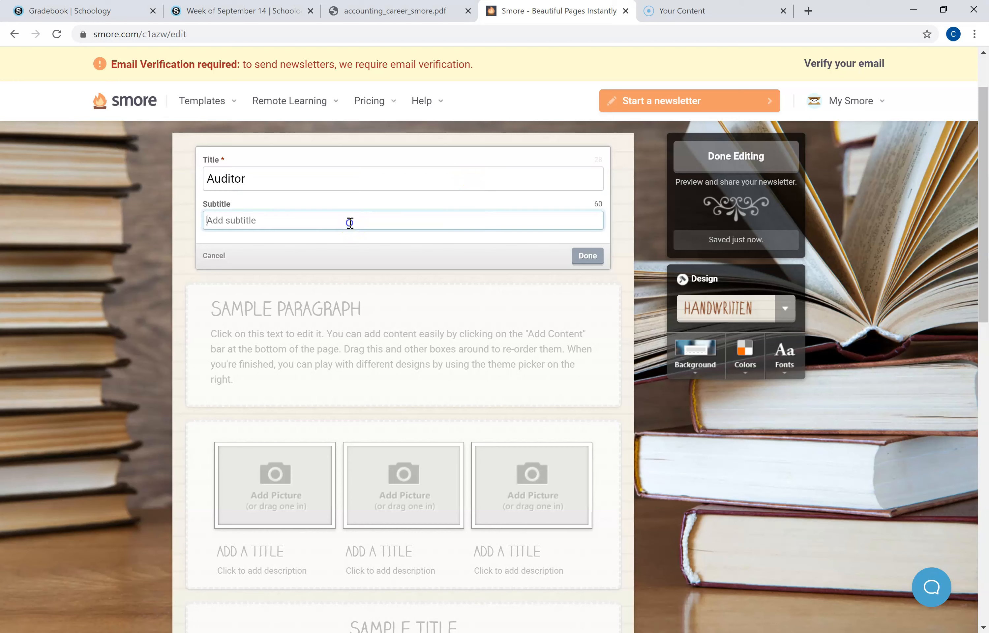
{"action": "type", "text": "Mrs."}
{"action": "left_click", "coordinate": [587, 256]}
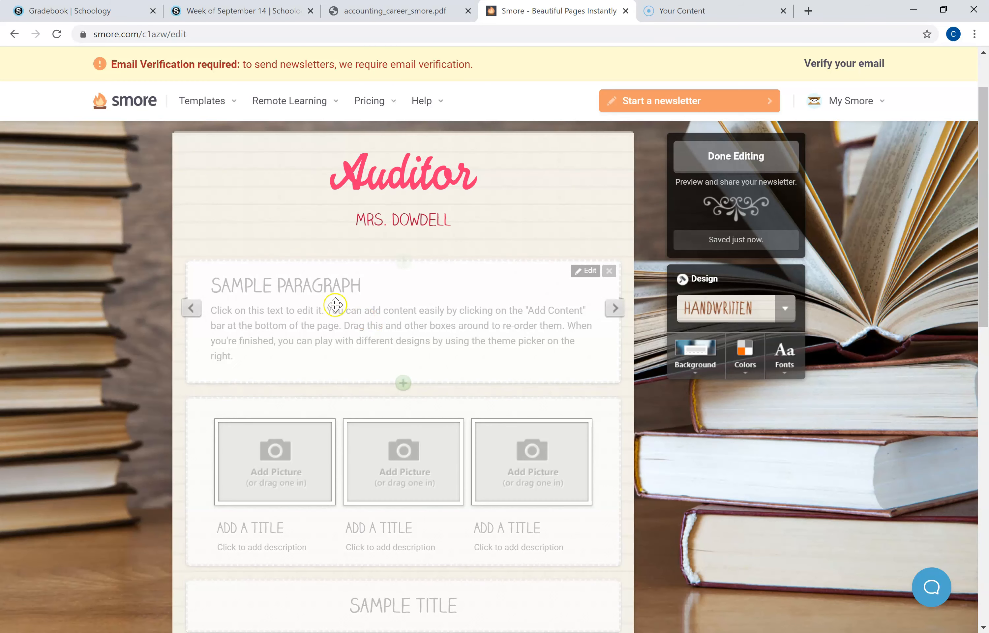
{"action": "left_click", "coordinate": [332, 340]}
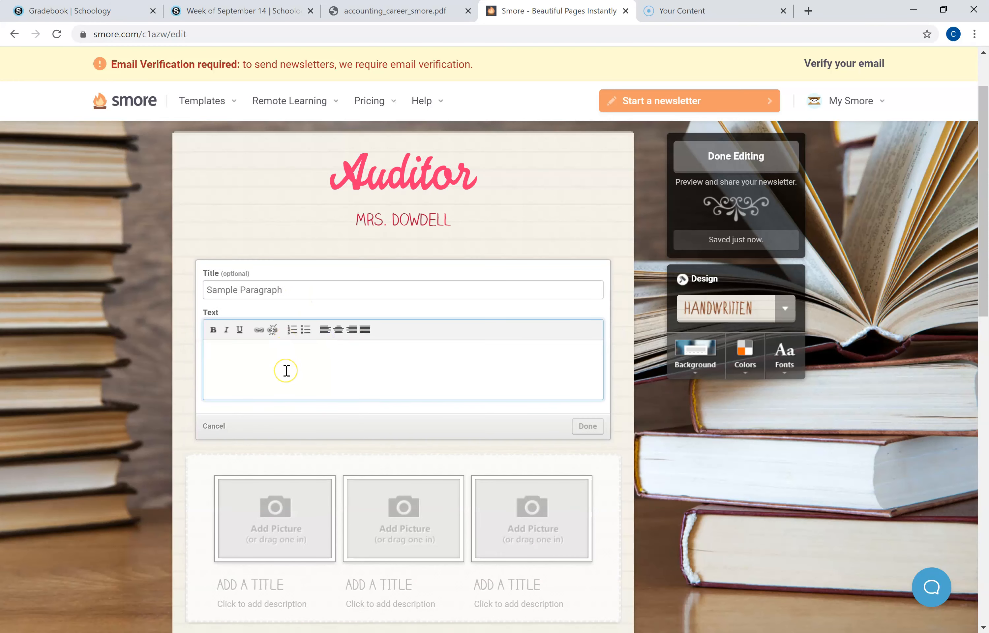
{"action": "left_click", "coordinate": [586, 426]}
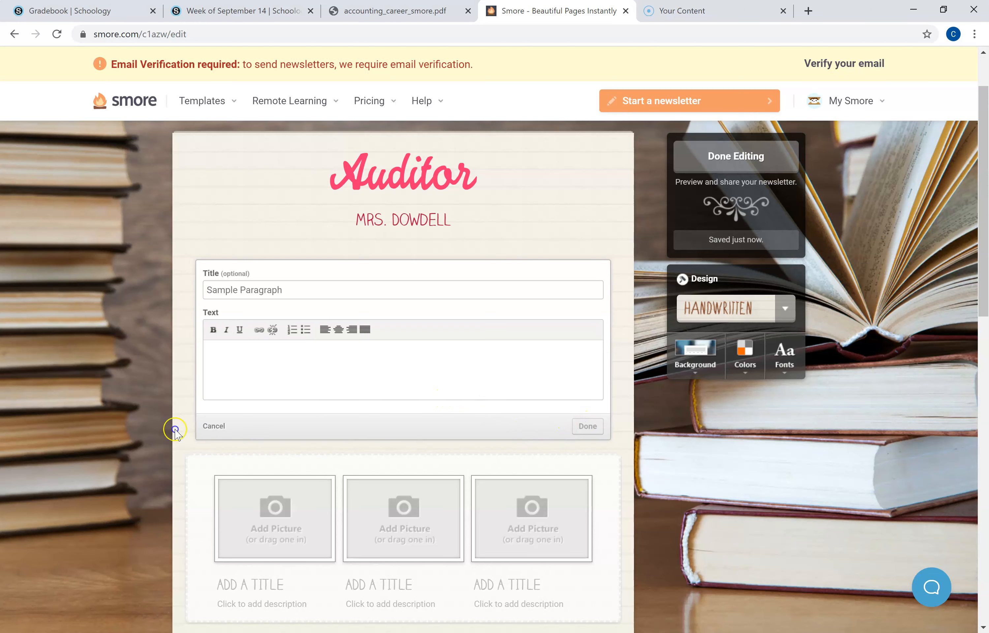
{"action": "left_click", "coordinate": [211, 426]}
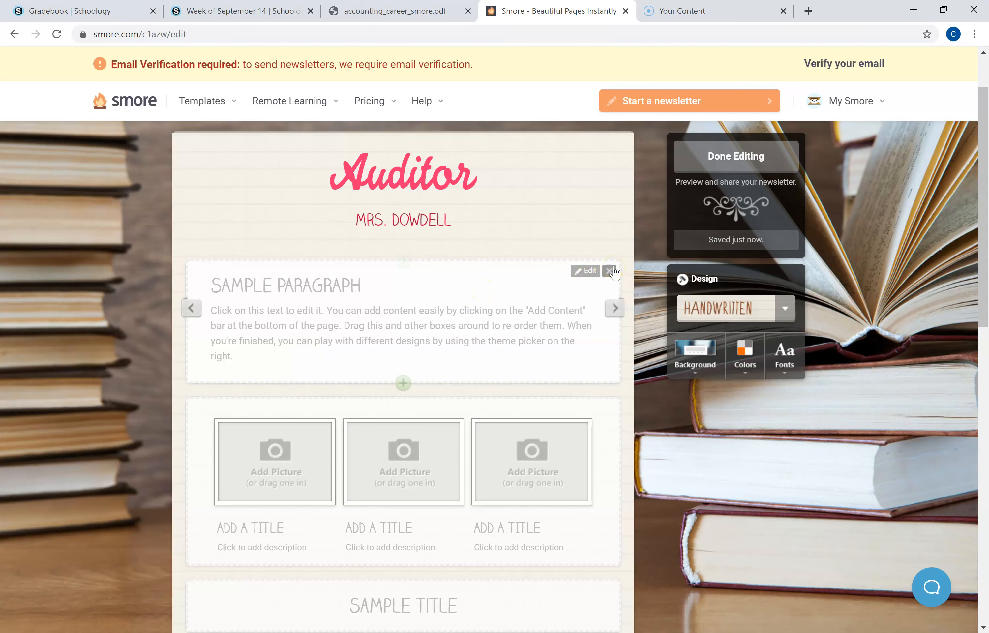
Step: Delete the three-picture gallery block between the Sample Paragraph and the Sample Title
{"action": "scroll", "coordinate": [470, 477], "scroll_direction": "down", "scroll_amount": 5}
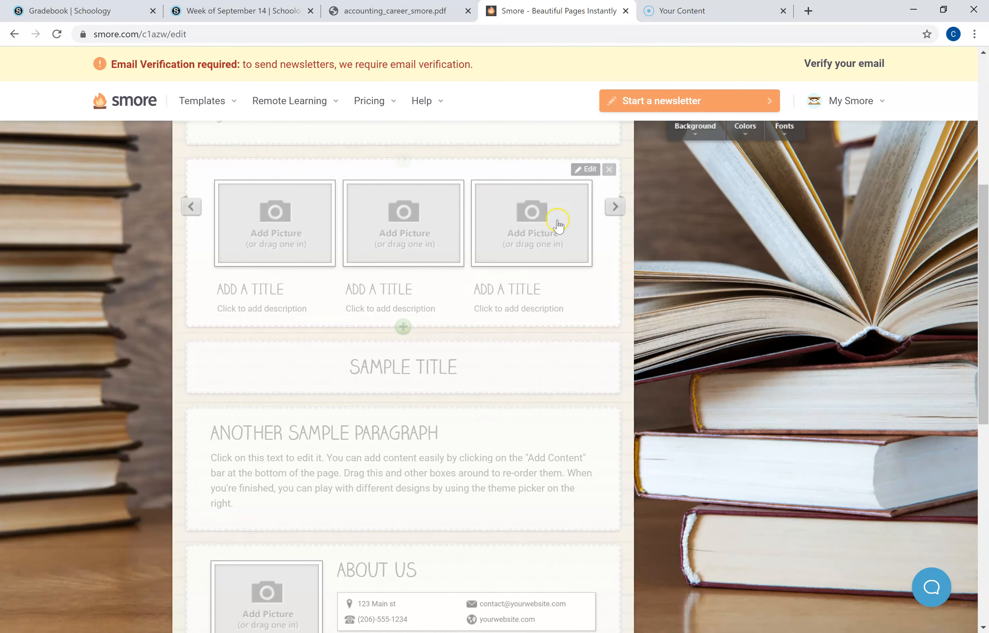
{"action": "scroll", "coordinate": [459, 383], "scroll_direction": "down", "scroll_amount": 4}
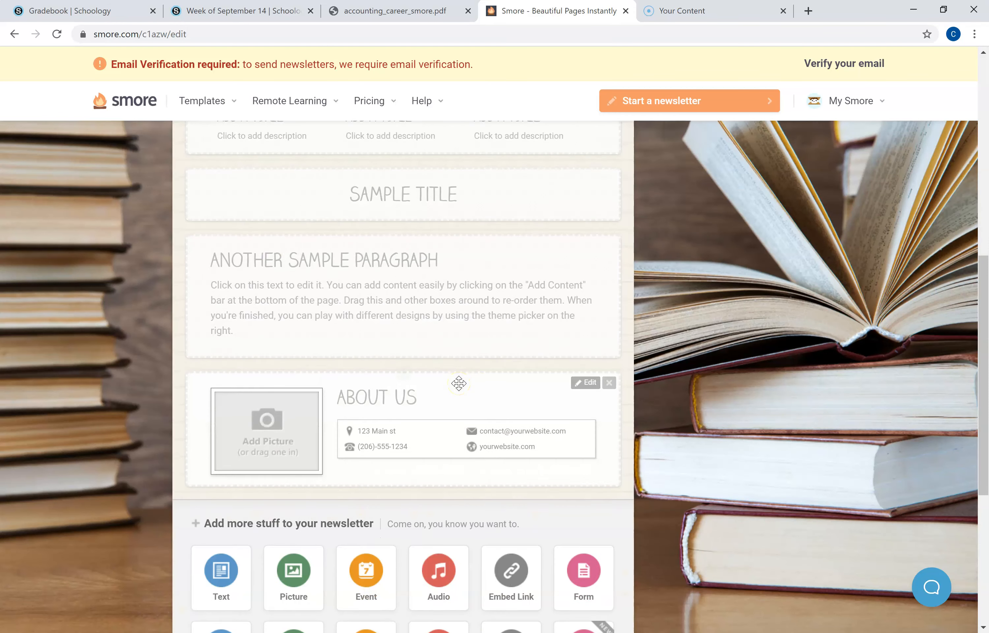
{"action": "scroll", "coordinate": [459, 383], "scroll_direction": "down", "scroll_amount": 2}
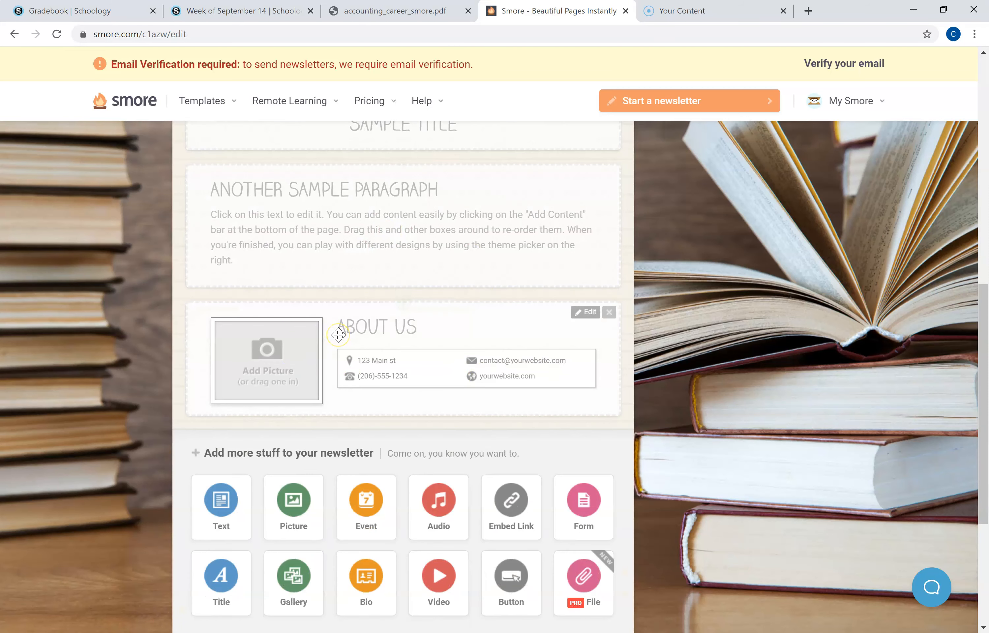
{"action": "scroll", "coordinate": [336, 338], "scroll_direction": "up", "scroll_amount": 15}
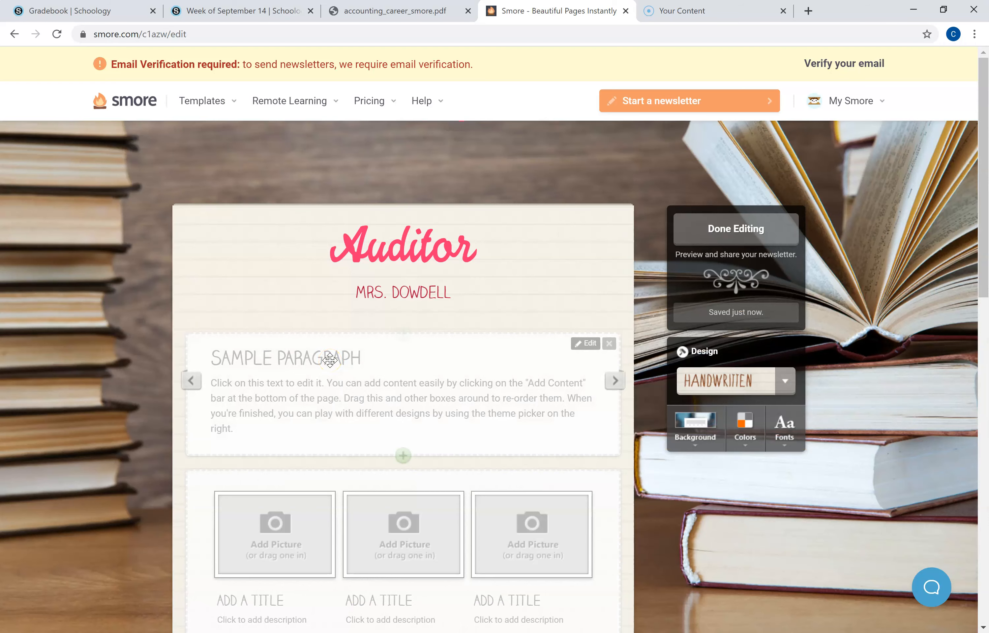
{"action": "scroll", "coordinate": [329, 359], "scroll_direction": "down", "scroll_amount": 3}
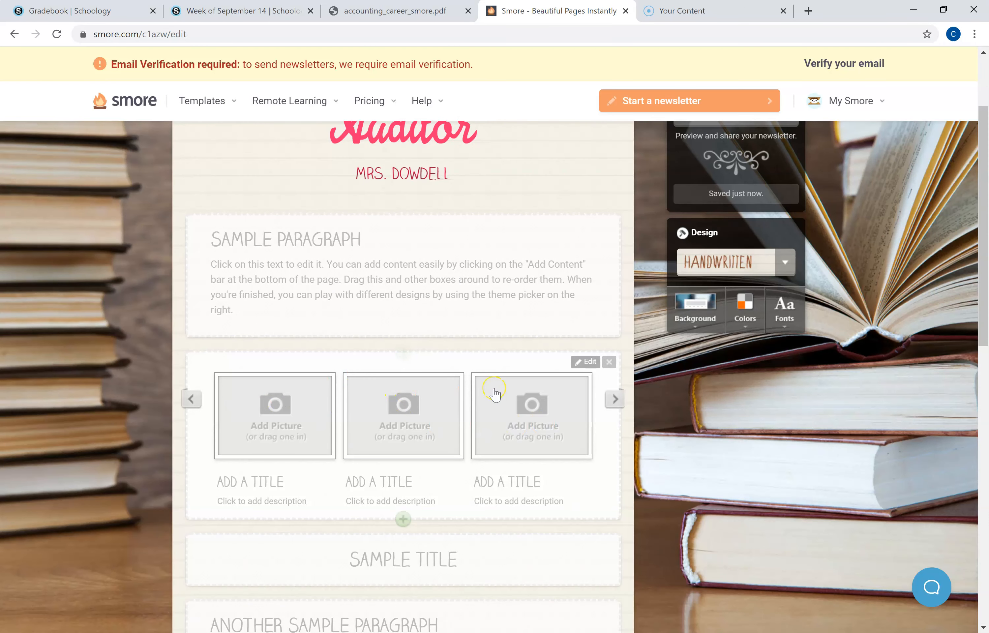
{"action": "left_click", "coordinate": [609, 365]}
{"action": "left_click", "coordinate": [606, 365]}
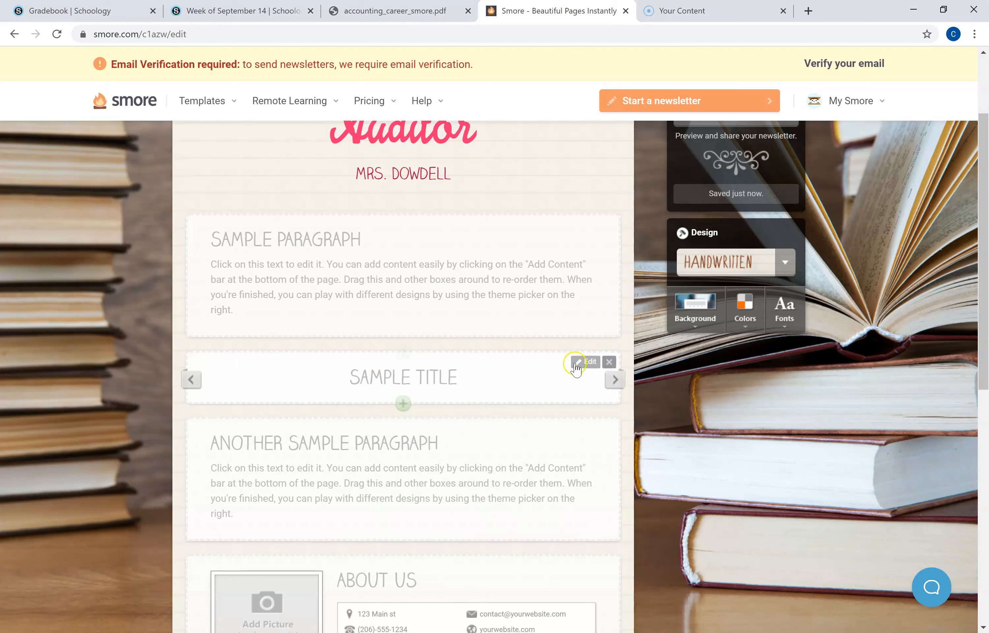
Step: Add a text block titled "This is how we include more text" with the body "Look I included more text"
{"action": "scroll", "coordinate": [341, 473], "scroll_direction": "up", "scroll_amount": 1}
{"action": "scroll", "coordinate": [342, 475], "scroll_direction": "up", "scroll_amount": 1}
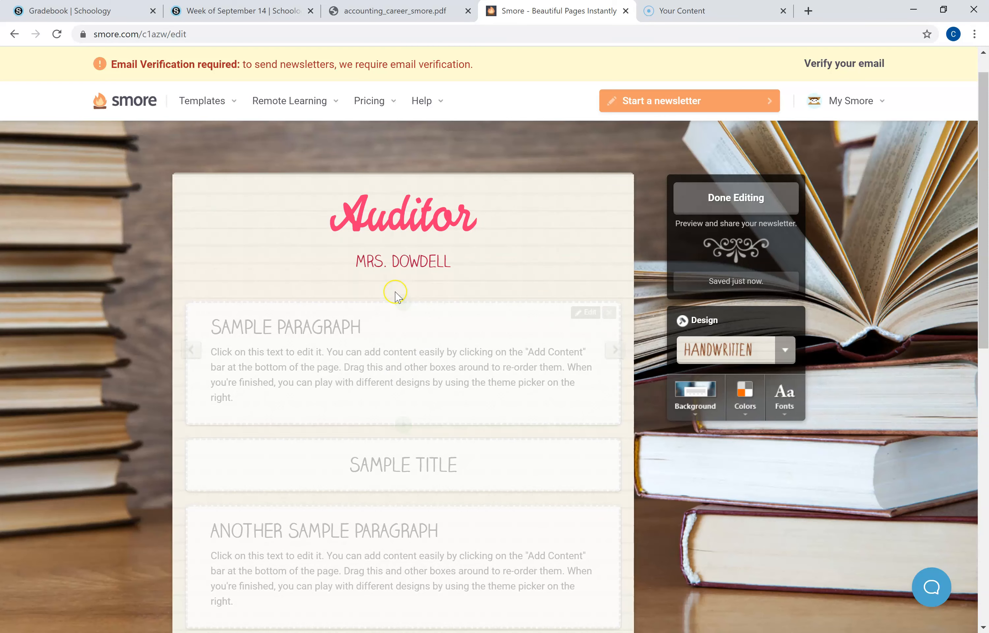
{"action": "scroll", "coordinate": [398, 297], "scroll_direction": "down", "scroll_amount": 8}
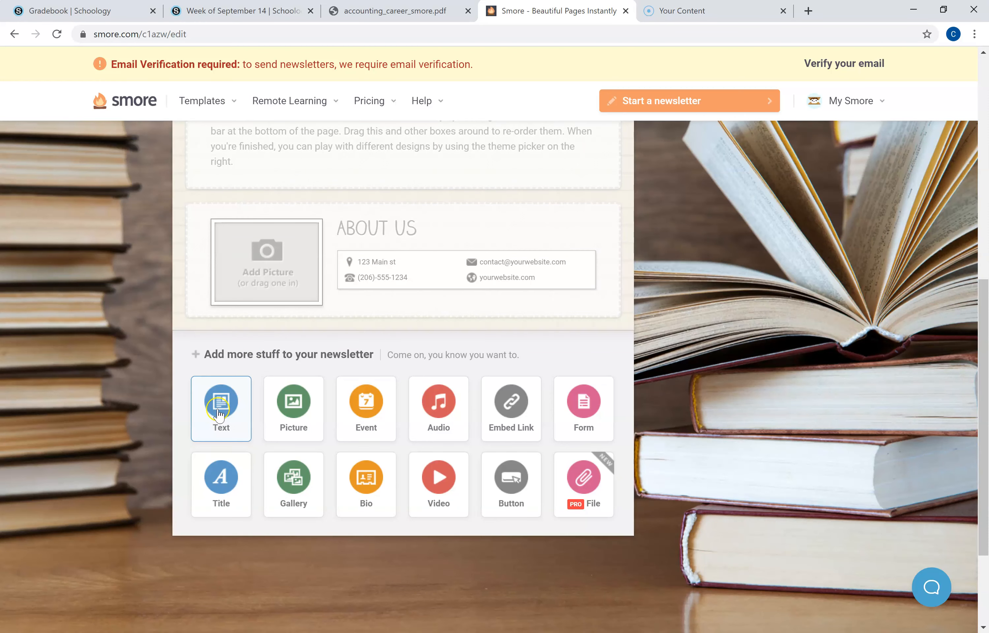
{"action": "left_click", "coordinate": [220, 411]}
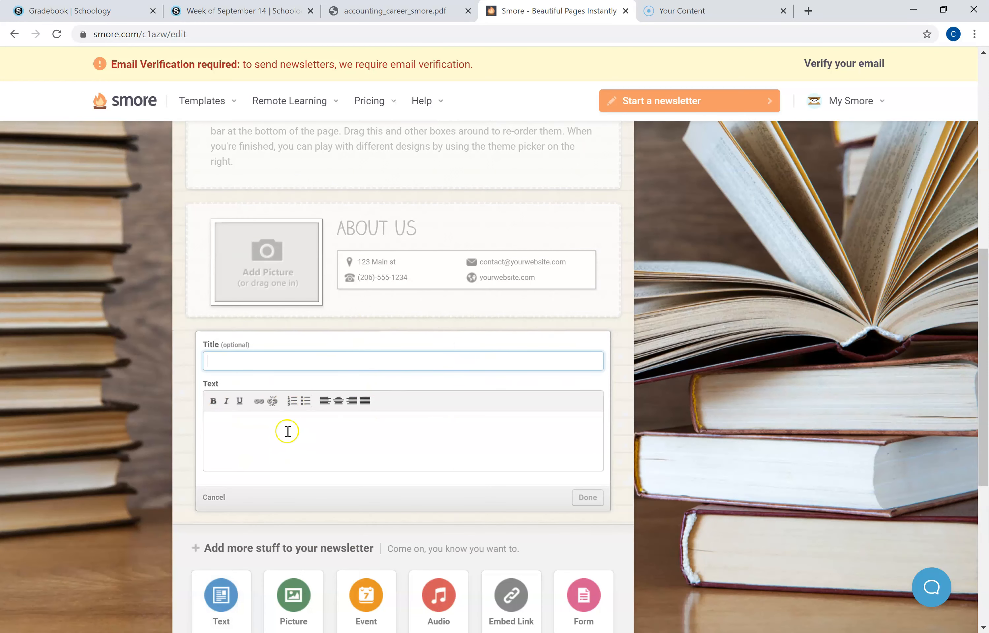
{"action": "type", "text": "This is how we include more text"}
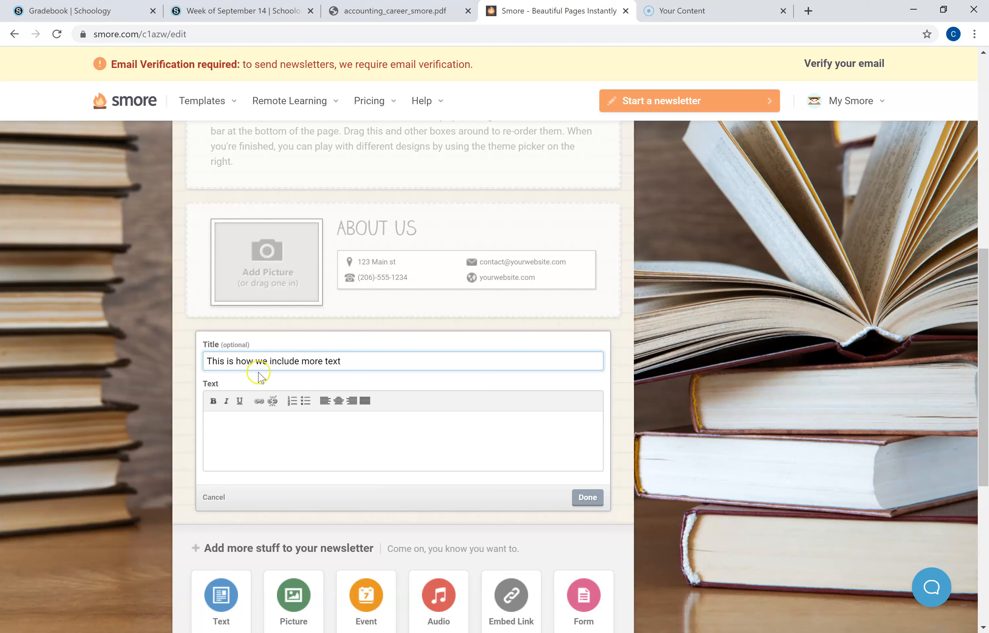
{"action": "left_click", "coordinate": [256, 442]}
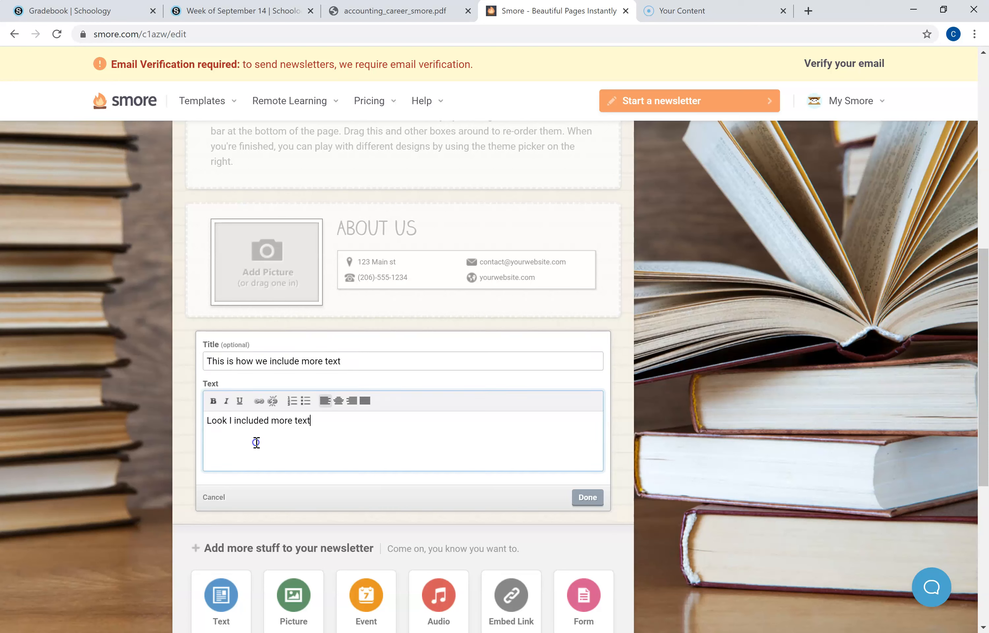
{"action": "left_click", "coordinate": [591, 498]}
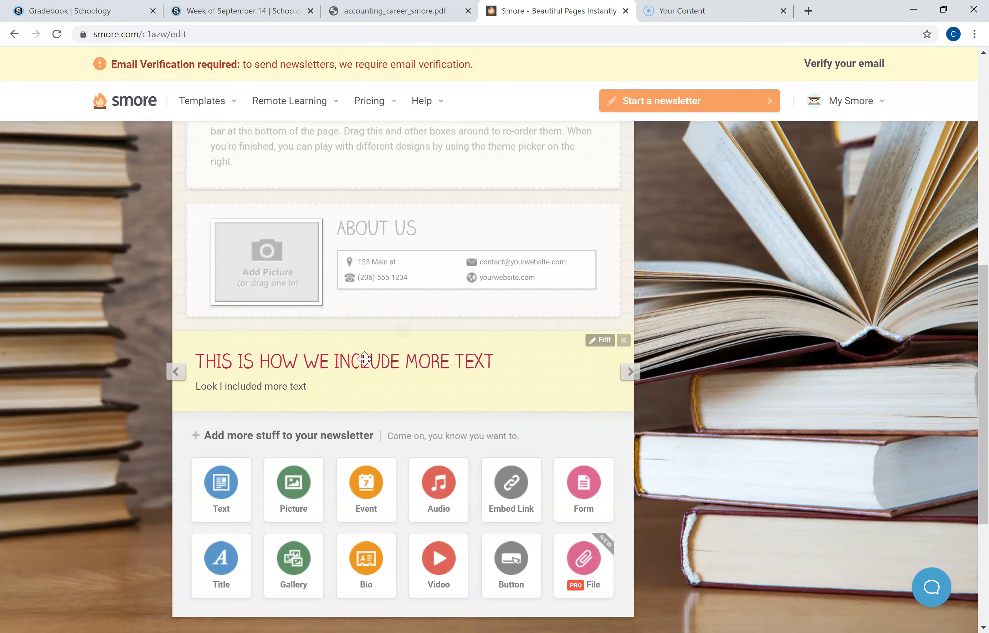
Step: Move the new text block up to sit between the first Sample Paragraph and the Sample Title
{"action": "left_click_drag", "start_coordinate": [364, 359], "coordinate": [353, 156]}
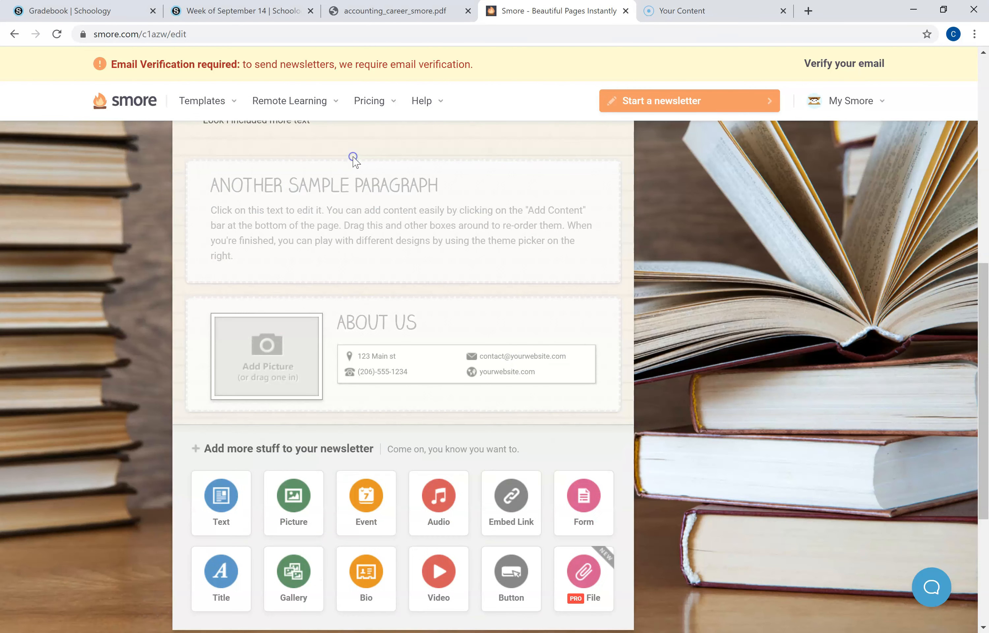
{"action": "scroll", "coordinate": [352, 156], "scroll_direction": "up", "scroll_amount": 2}
{"action": "scroll", "coordinate": [353, 156], "scroll_direction": "up", "scroll_amount": 5}
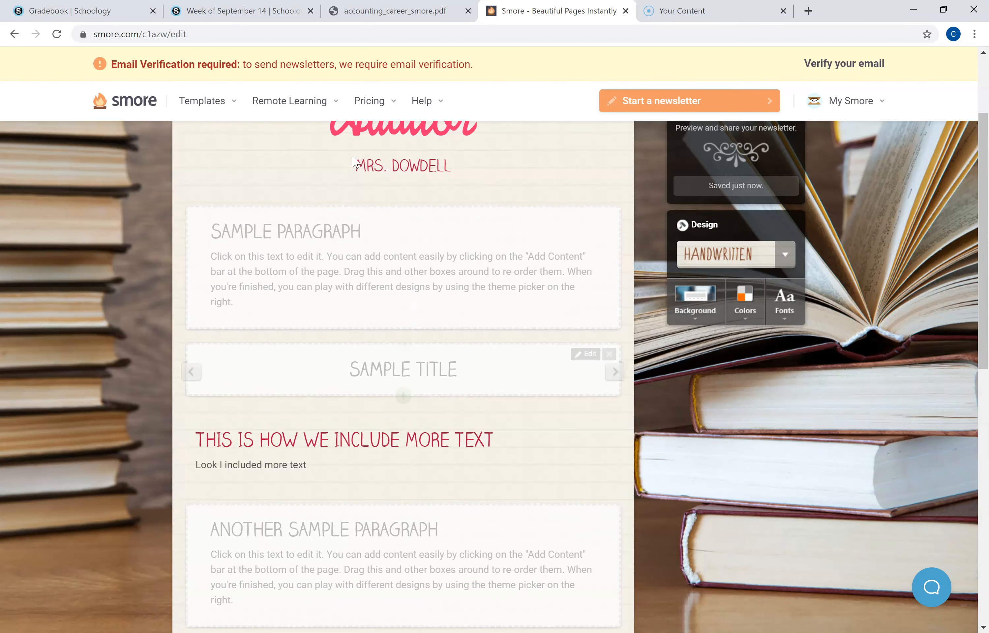
{"action": "left_click_drag", "start_coordinate": [297, 515], "coordinate": [301, 428]}
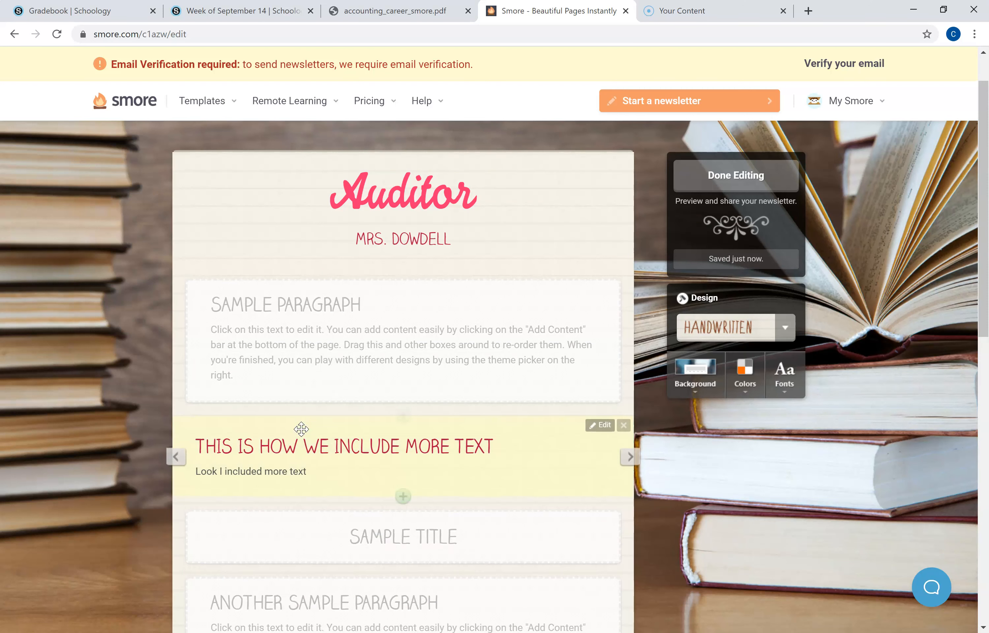
{"action": "scroll", "coordinate": [301, 428], "scroll_direction": "down", "scroll_amount": 1}
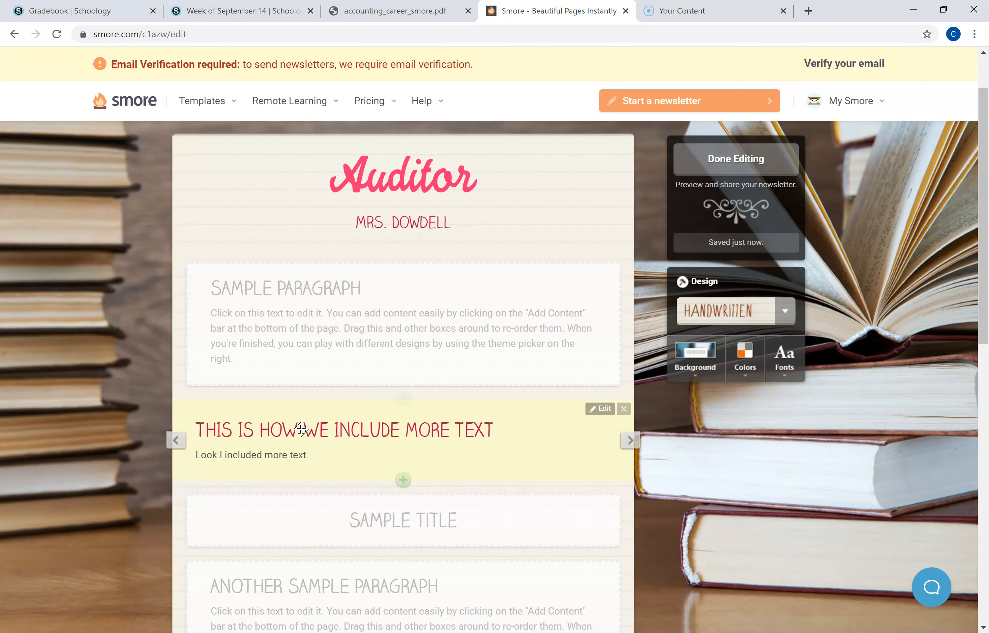
{"action": "scroll", "coordinate": [302, 429], "scroll_direction": "down", "scroll_amount": 5}
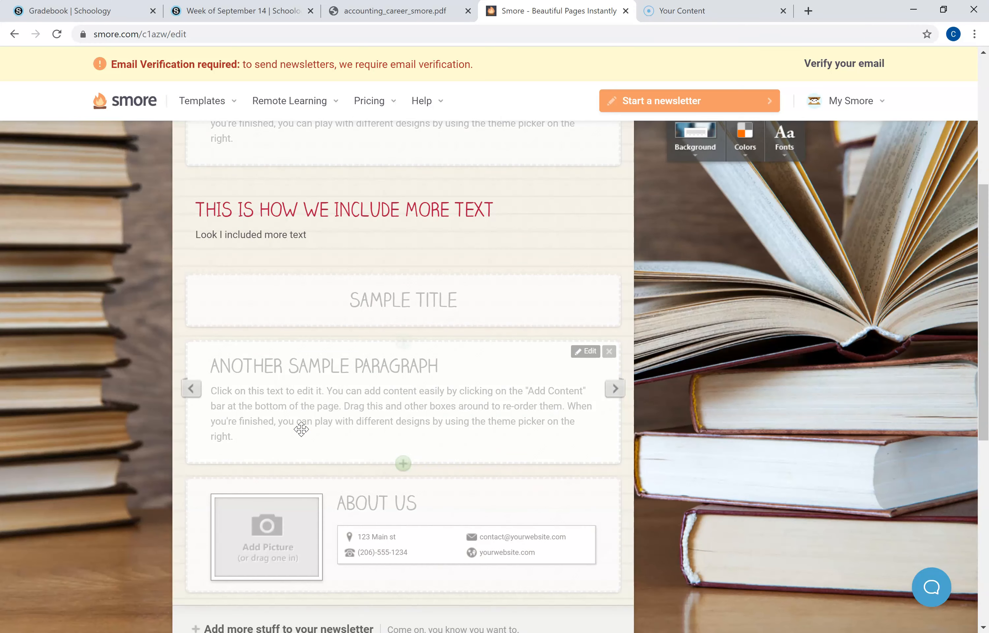
{"action": "scroll", "coordinate": [301, 429], "scroll_direction": "down", "scroll_amount": 4}
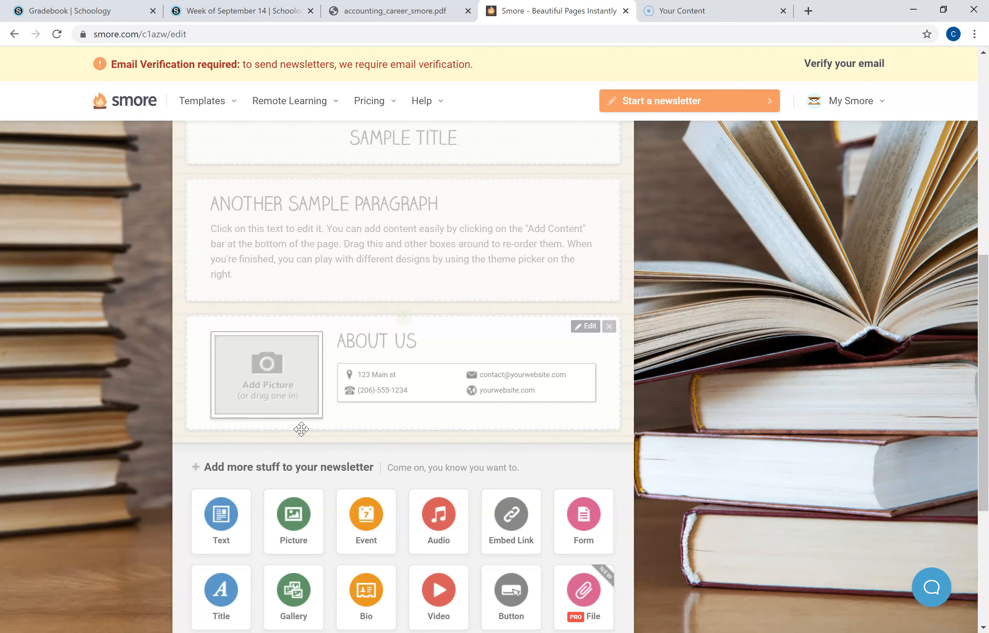
Step: Add a Big Photo picture block below the About Us block and delete it again
{"action": "scroll", "coordinate": [301, 429], "scroll_direction": "down", "scroll_amount": 1}
{"action": "scroll", "coordinate": [301, 429], "scroll_direction": "down", "scroll_amount": 1}
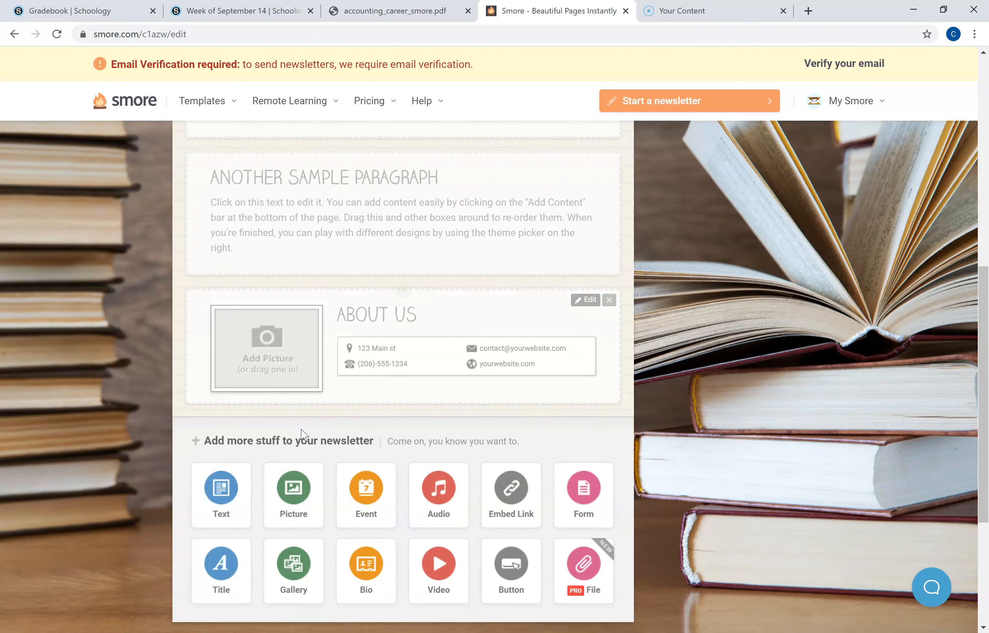
{"action": "left_click", "coordinate": [282, 501]}
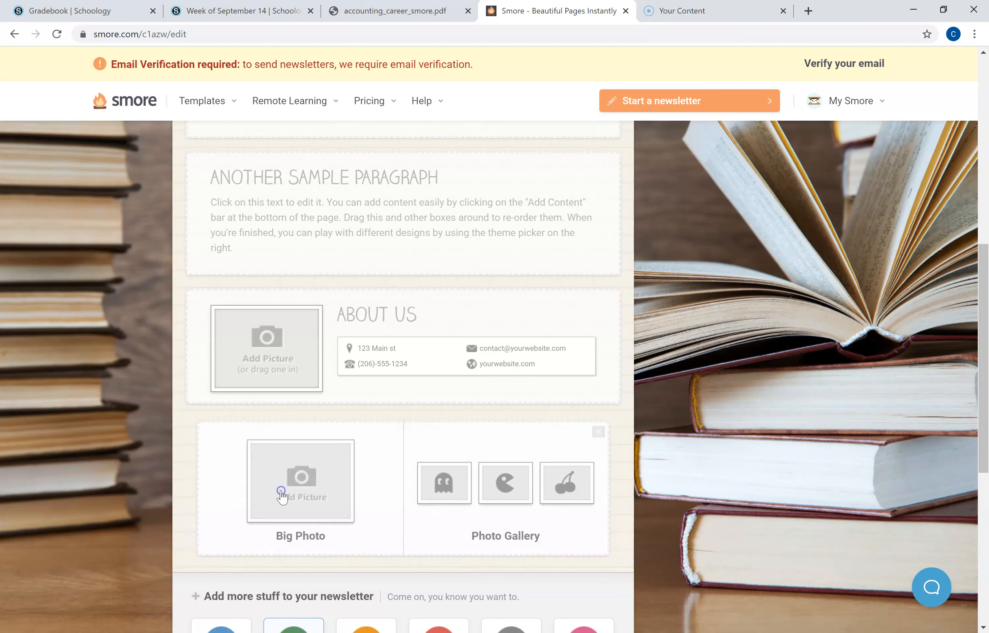
{"action": "left_click", "coordinate": [293, 495]}
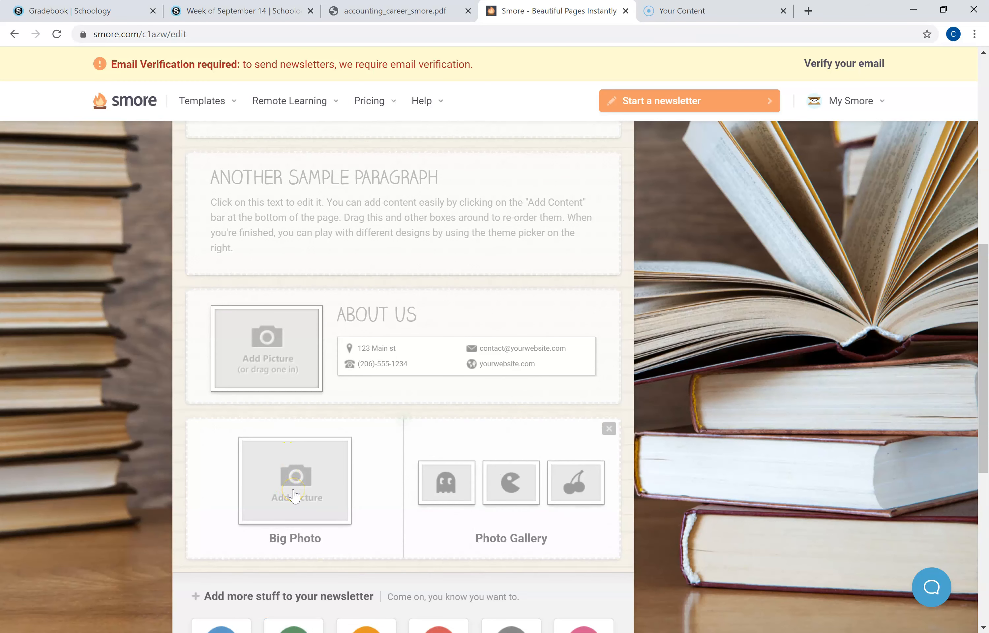
{"action": "left_click", "coordinate": [423, 479]}
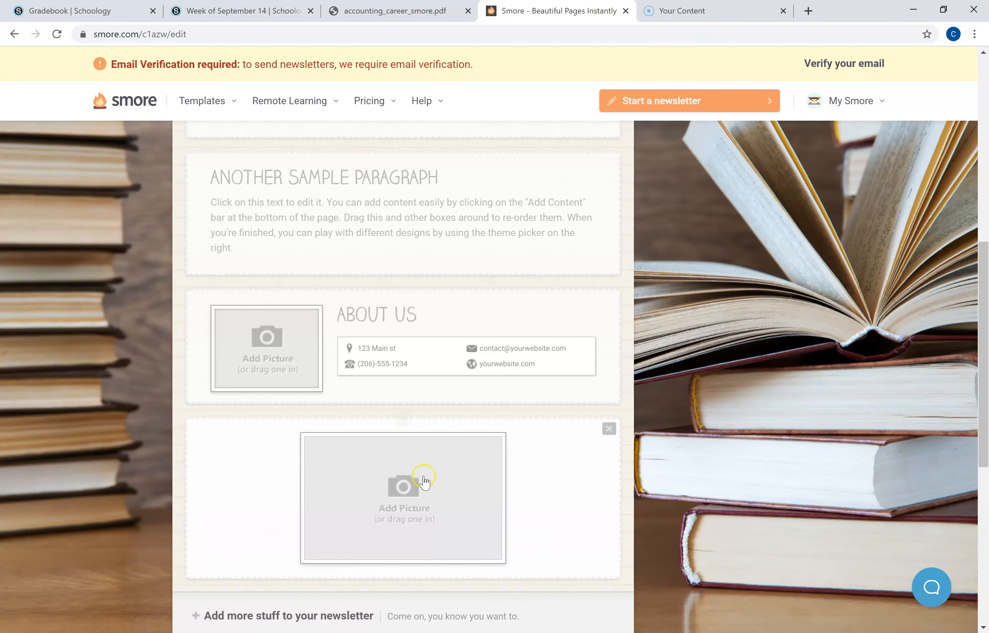
{"action": "left_click", "coordinate": [608, 435]}
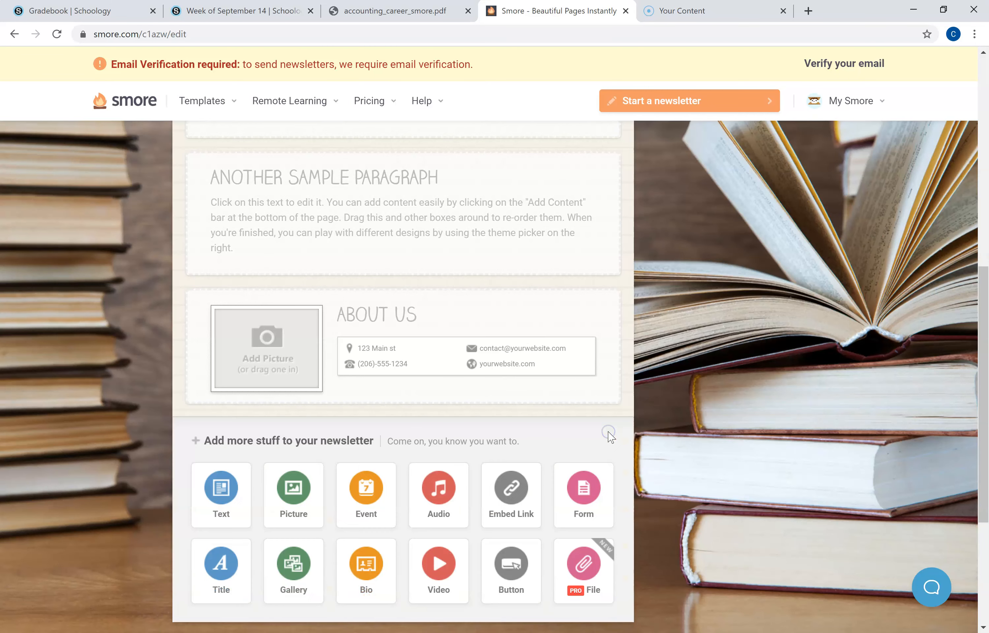
Step: Add a three-picture Photo Gallery block below the About Us block and remove it again
{"action": "left_click", "coordinate": [290, 501]}
{"action": "left_click", "coordinate": [514, 489]}
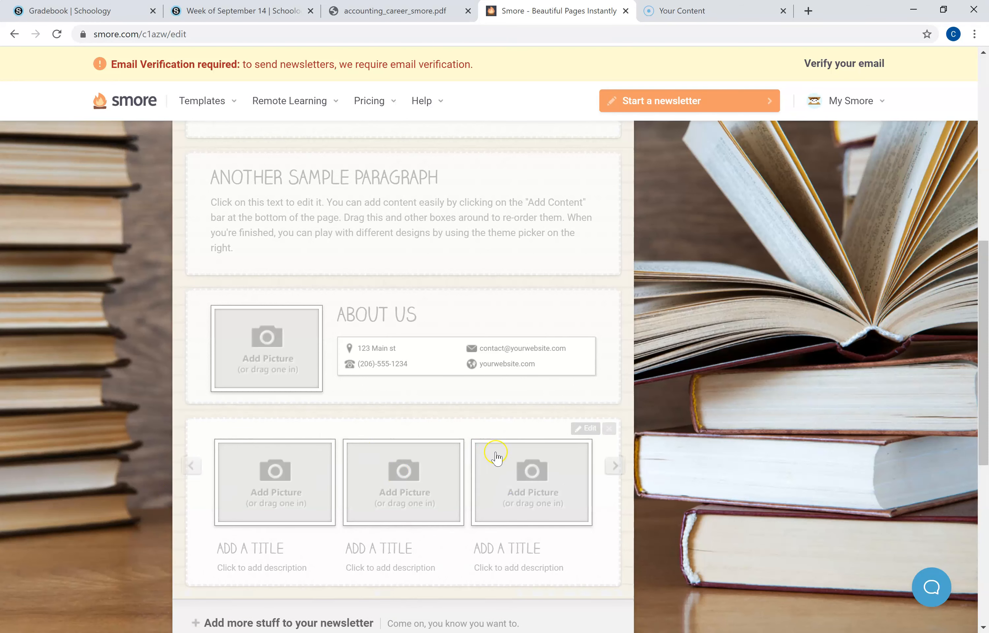
{"action": "left_click", "coordinate": [609, 429]}
{"action": "left_click", "coordinate": [608, 431]}
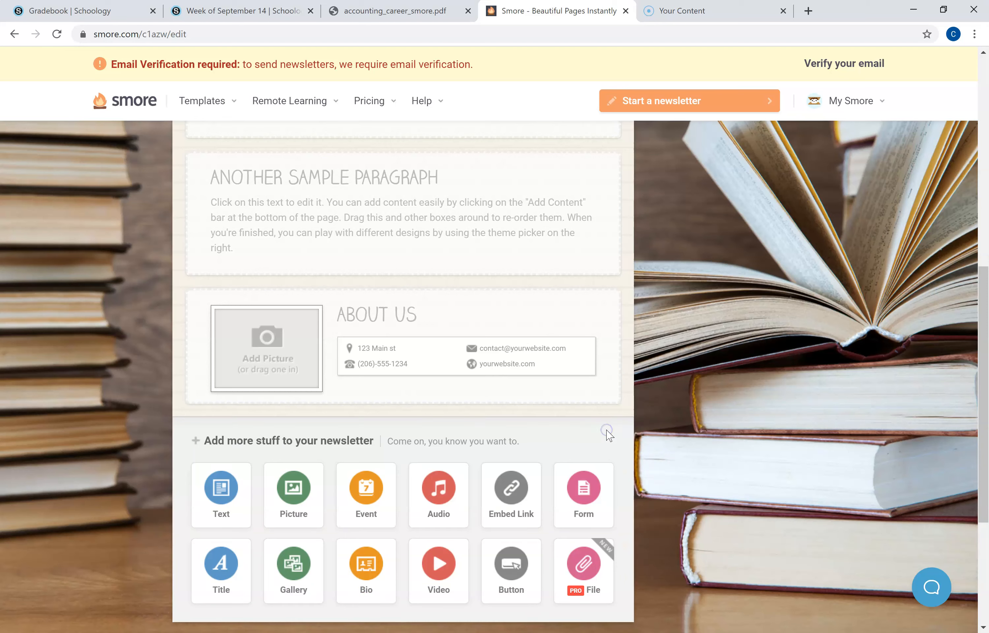
{"action": "left_click", "coordinate": [513, 500]}
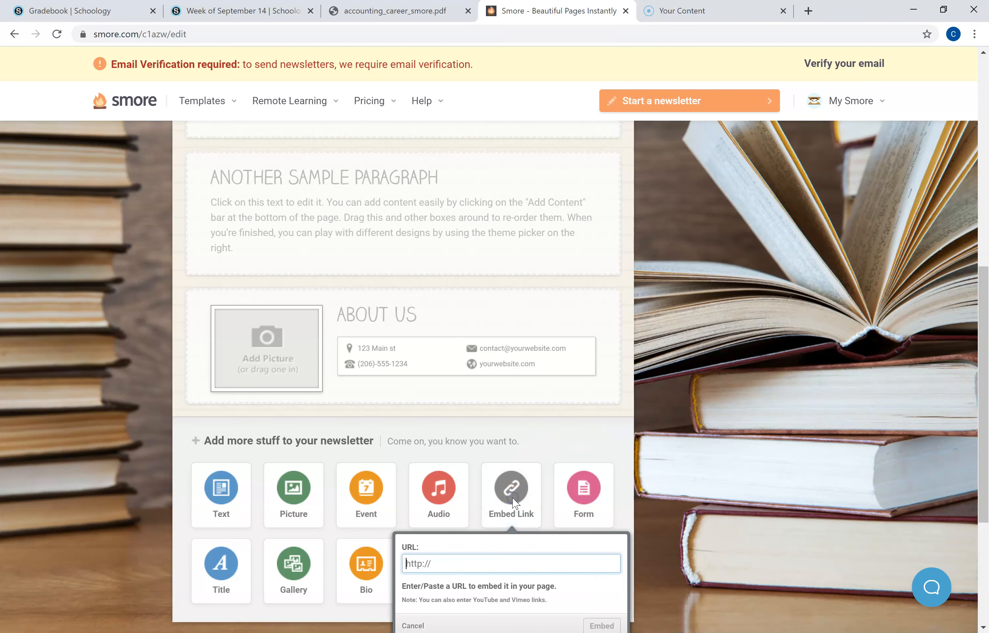
{"action": "left_click", "coordinate": [465, 501]}
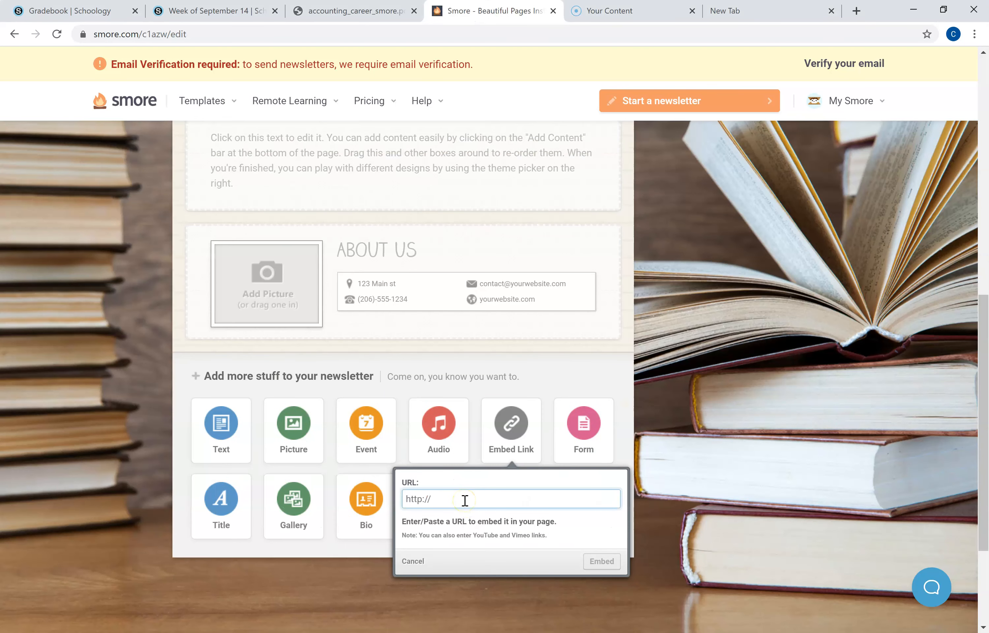
{"action": "type", "text": "www.google.com"}
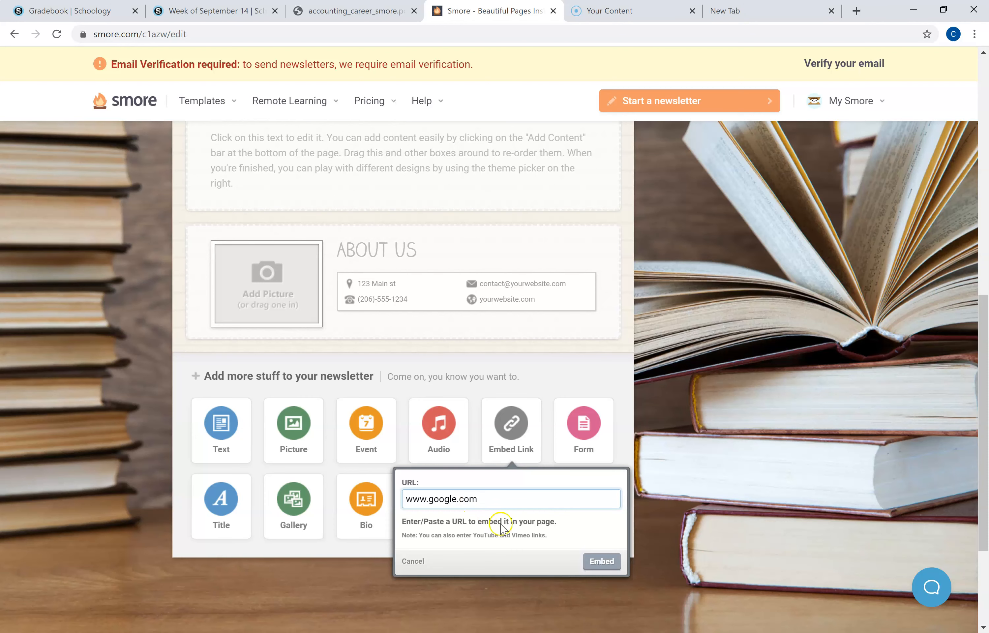
{"action": "left_click", "coordinate": [592, 561]}
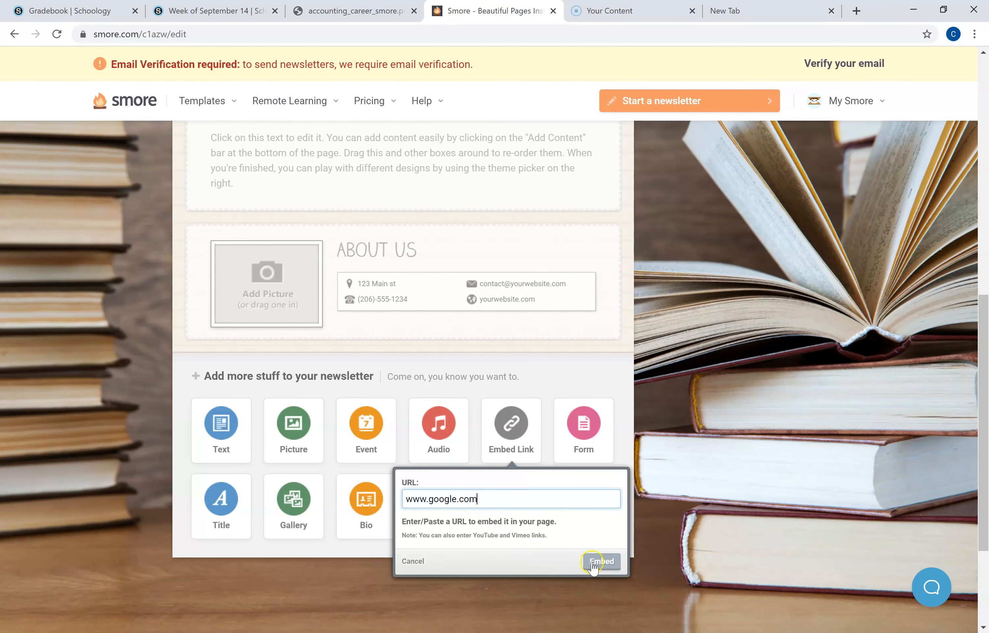
{"action": "left_click", "coordinate": [595, 562]}
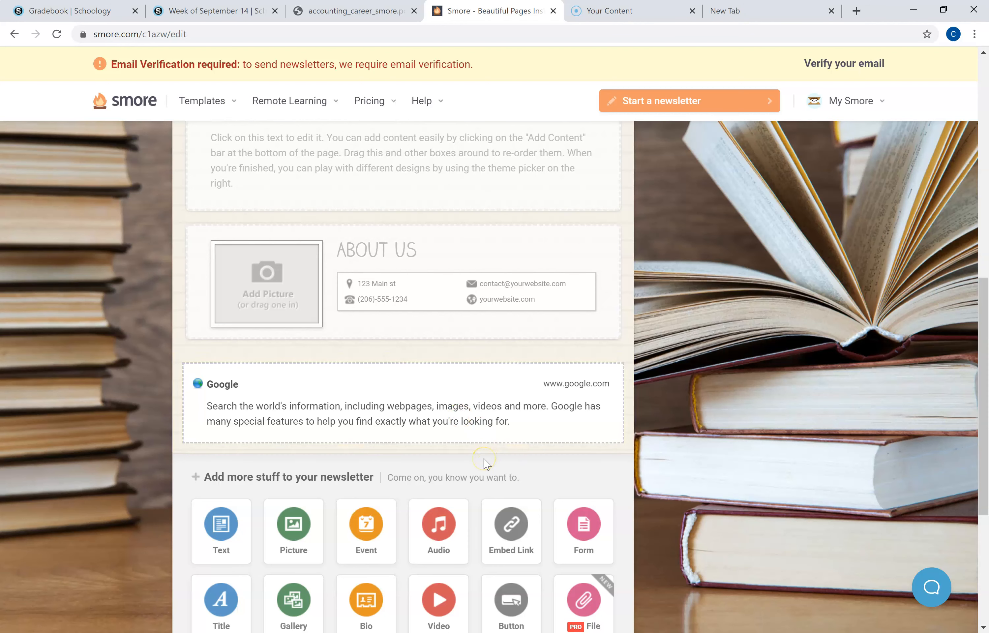
Step: Finish editing the Auditor newsletter and put it online
{"action": "scroll", "coordinate": [486, 462], "scroll_direction": "down", "scroll_amount": 1}
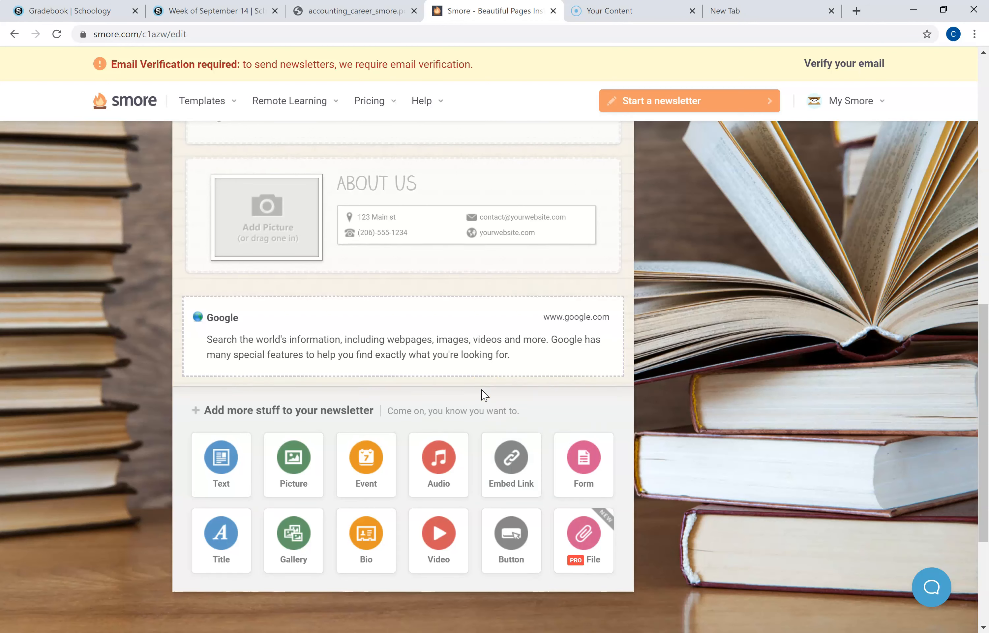
{"action": "scroll", "coordinate": [484, 393], "scroll_direction": "down", "scroll_amount": 1}
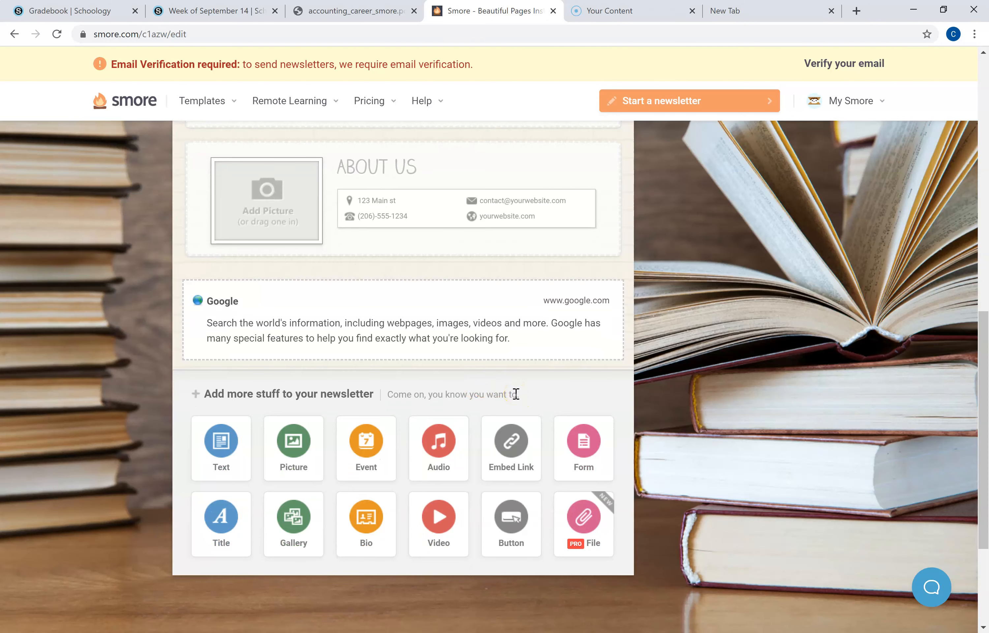
{"action": "scroll", "coordinate": [482, 298], "scroll_direction": "up", "scroll_amount": 7}
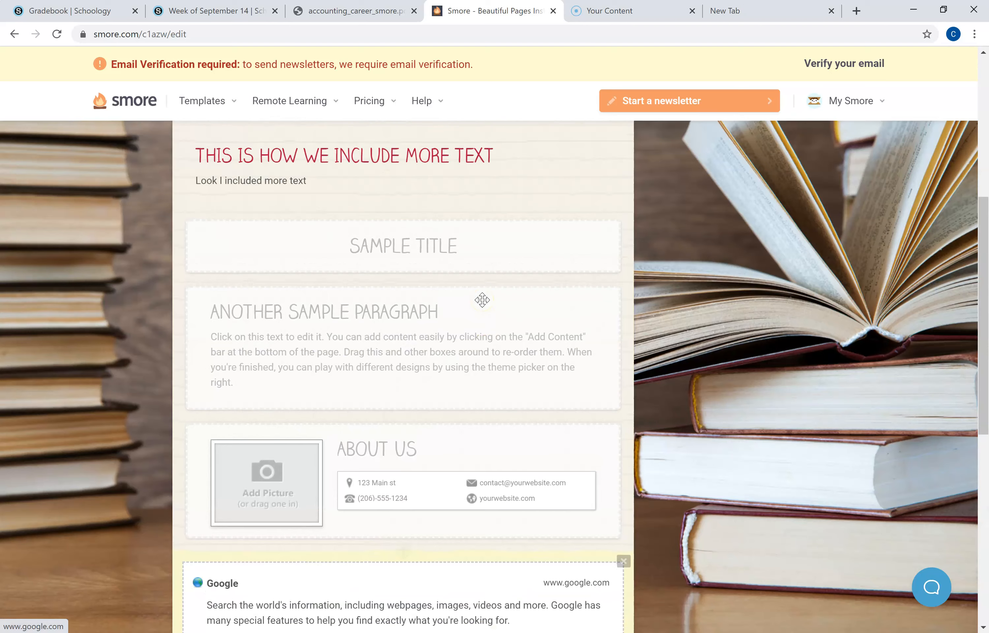
{"action": "scroll", "coordinate": [479, 375], "scroll_direction": "up", "scroll_amount": 9}
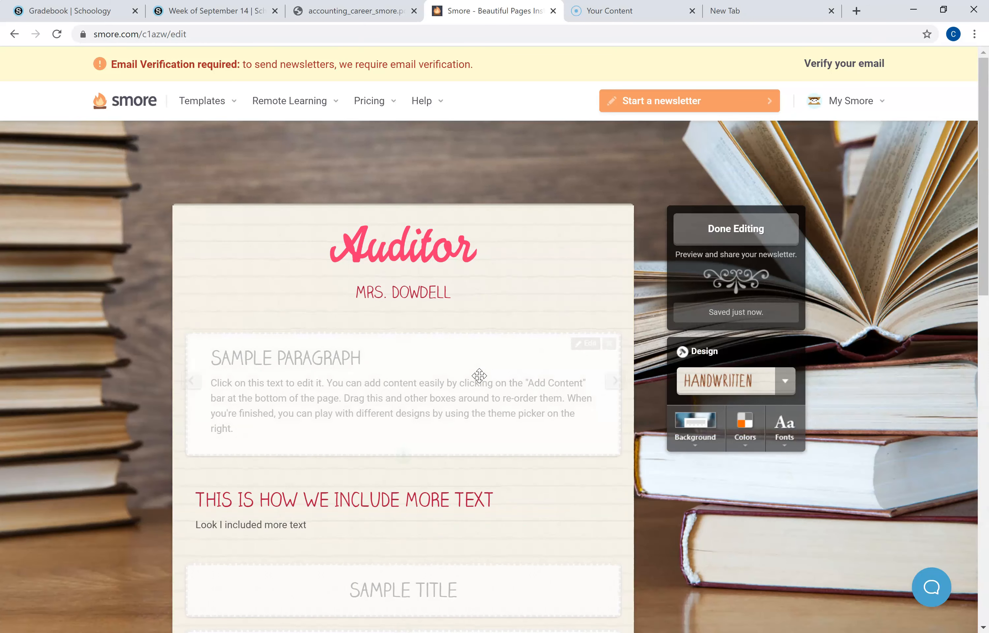
{"action": "scroll", "coordinate": [479, 376], "scroll_direction": "down", "scroll_amount": 1}
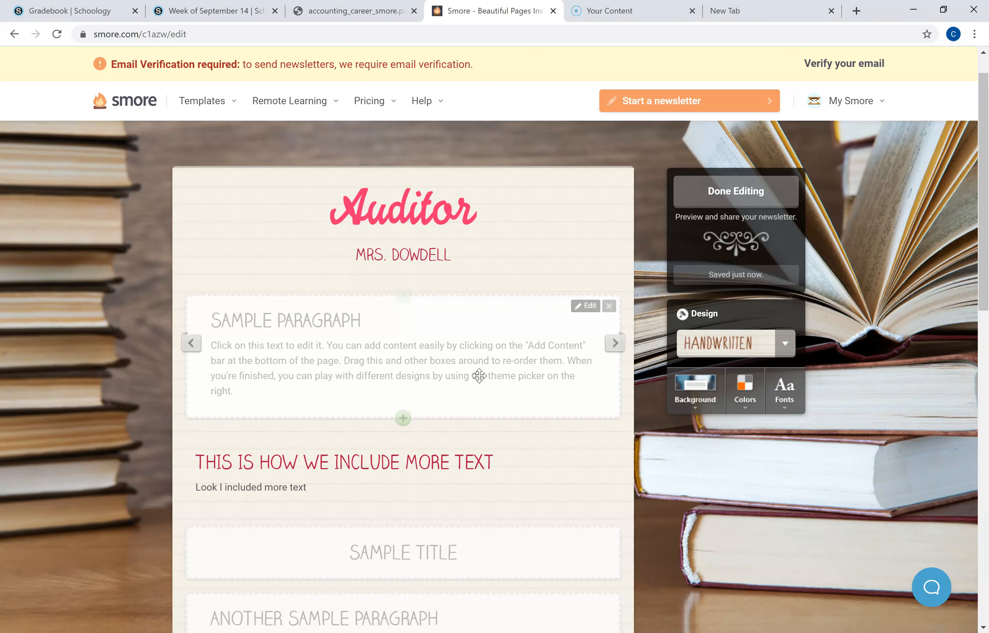
{"action": "scroll", "coordinate": [479, 376], "scroll_direction": "down", "scroll_amount": 1}
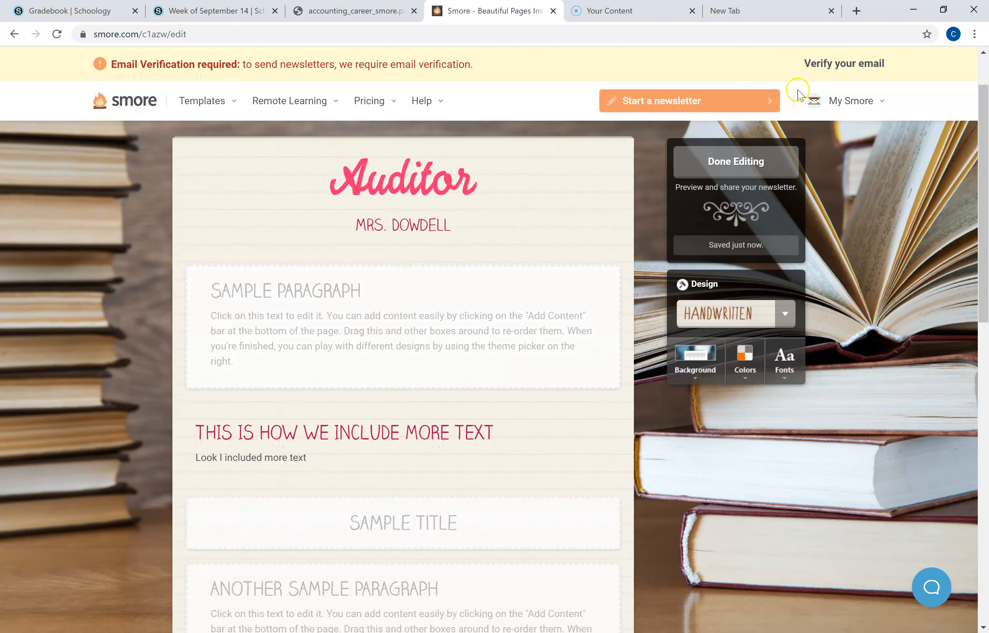
{"action": "left_click", "coordinate": [724, 158]}
{"action": "left_click", "coordinate": [742, 162]}
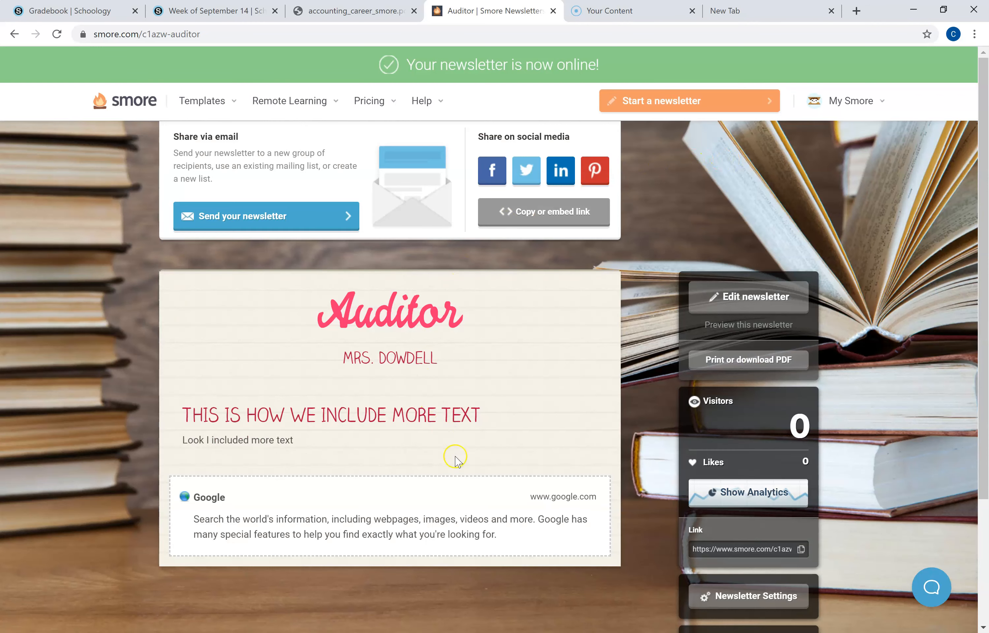
Step: Review the published Auditor newsletter from title to embedded link and go to its shareable web address
{"action": "scroll", "coordinate": [451, 468], "scroll_direction": "down", "scroll_amount": 3}
{"action": "scroll", "coordinate": [451, 470], "scroll_direction": "down", "scroll_amount": 1}
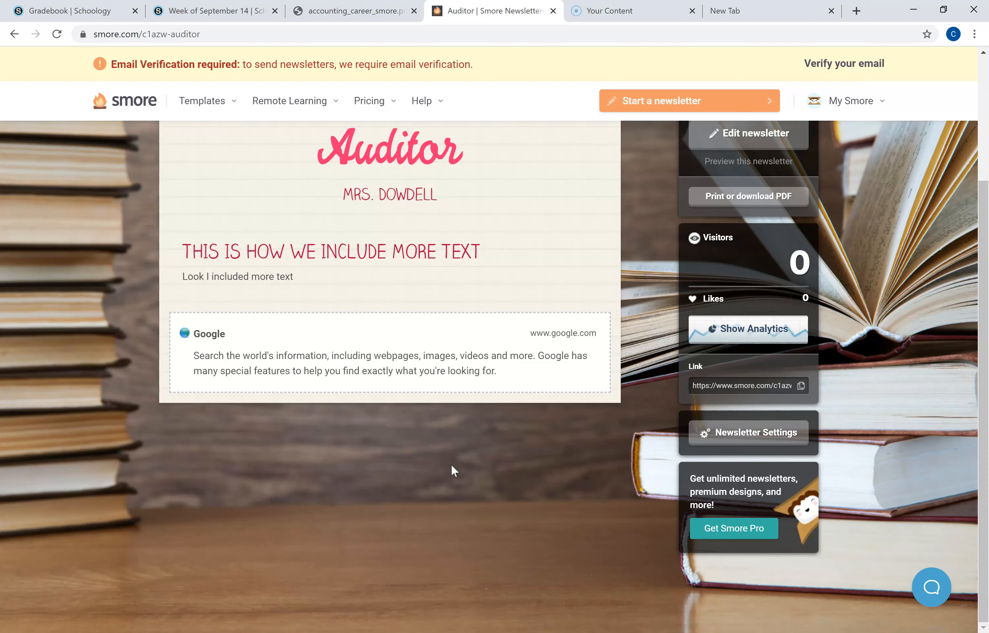
{"action": "scroll", "coordinate": [452, 463], "scroll_direction": "up", "scroll_amount": 2}
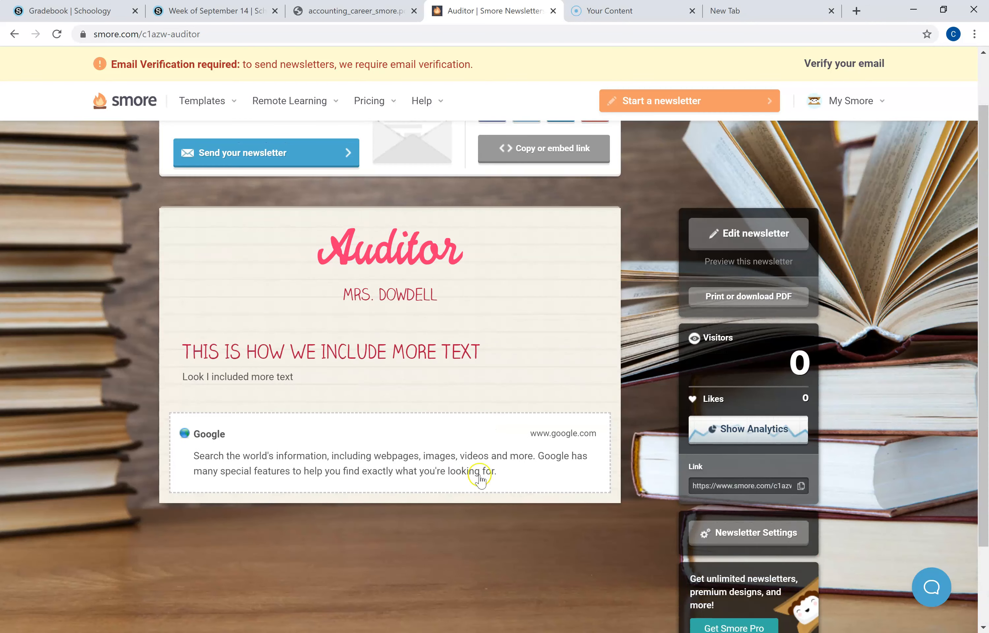
{"action": "left_click", "coordinate": [763, 485]}
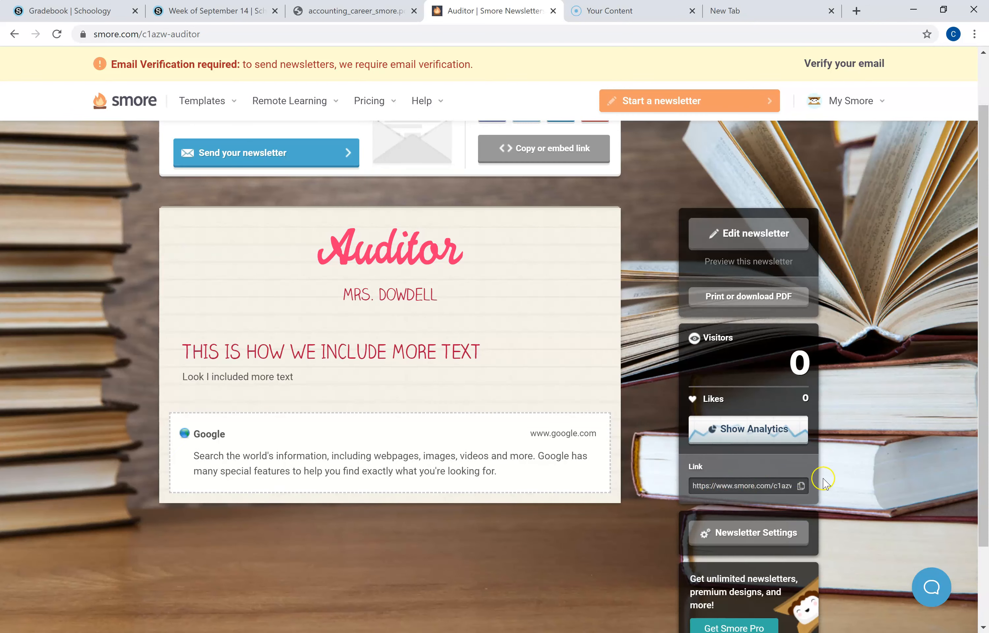